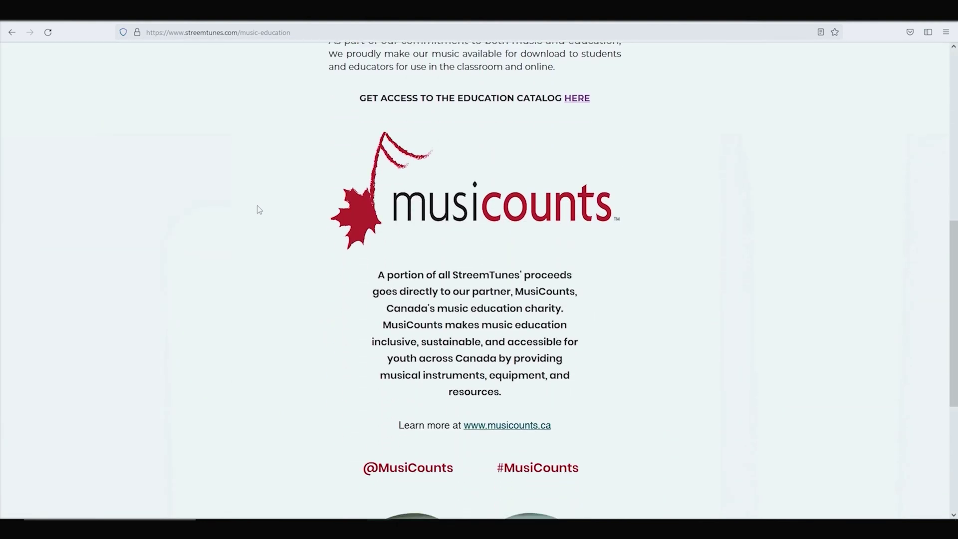
scroll(259, 211, down, 5)
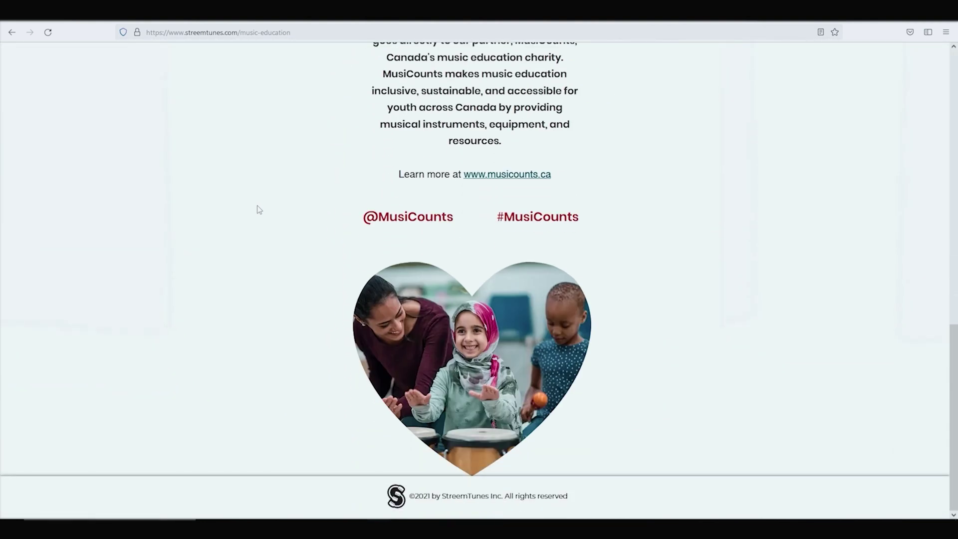
scroll(259, 209, up, 8)
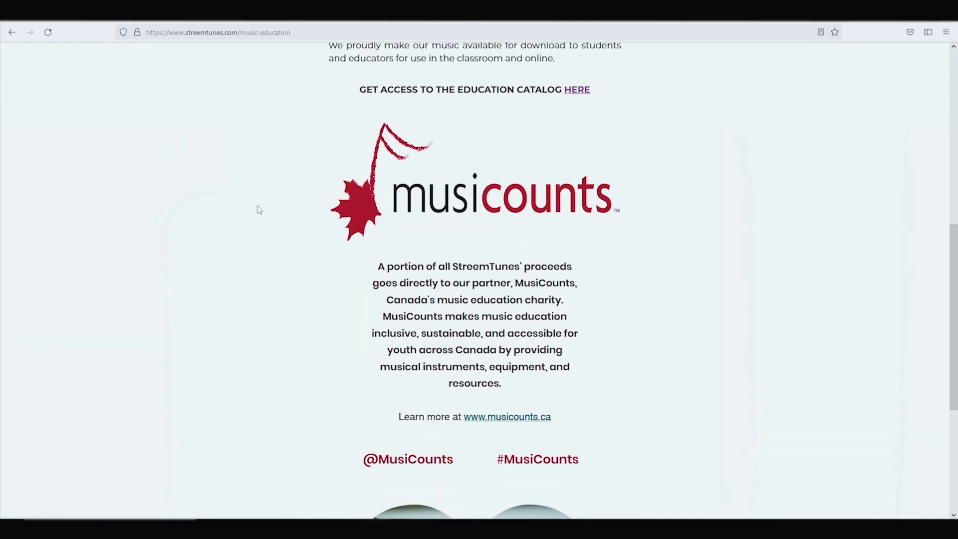
scroll(259, 210, up, 5)
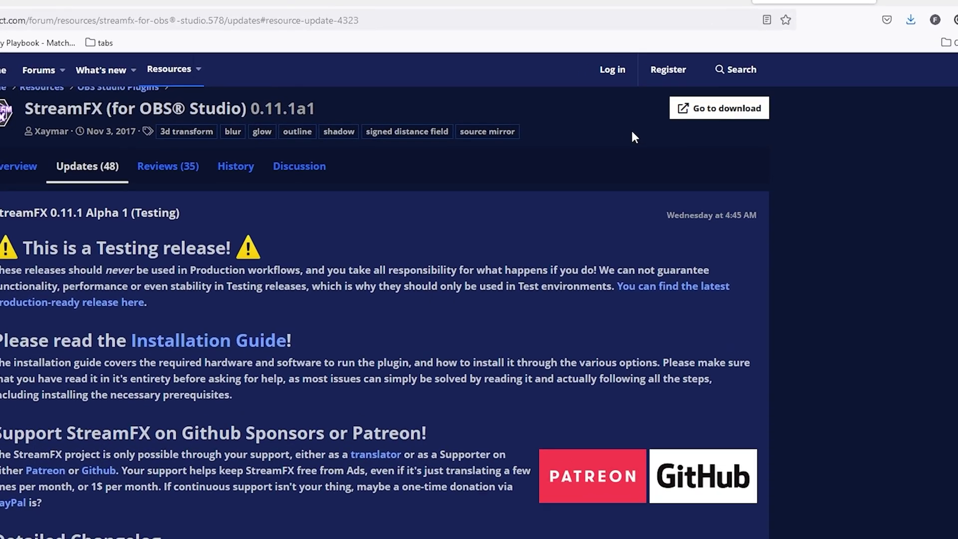
- Open the latest production-ready StreamFX release on GitHub and download its Windows installer, streamfx-windows-2019-0.11.0.0-g31d56703.exe
click(707, 110)
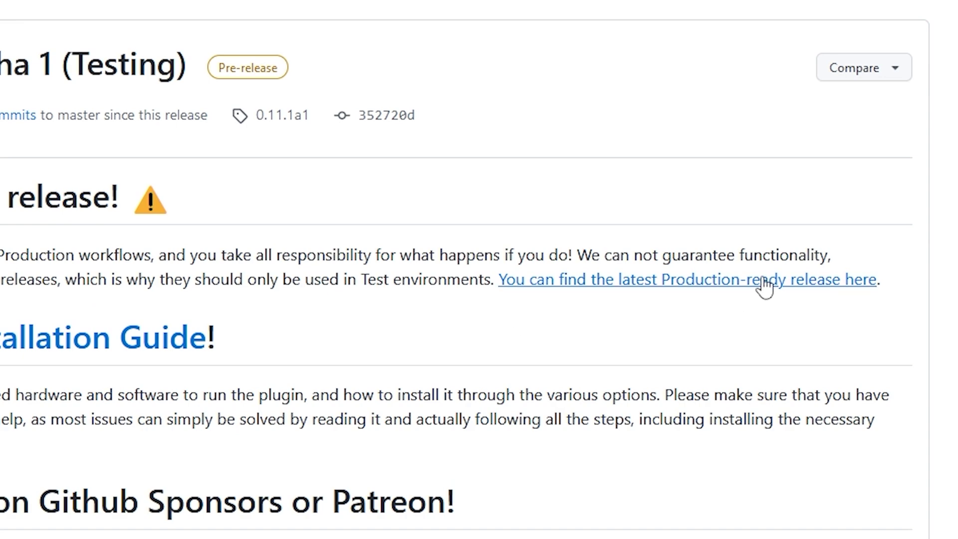
click(765, 287)
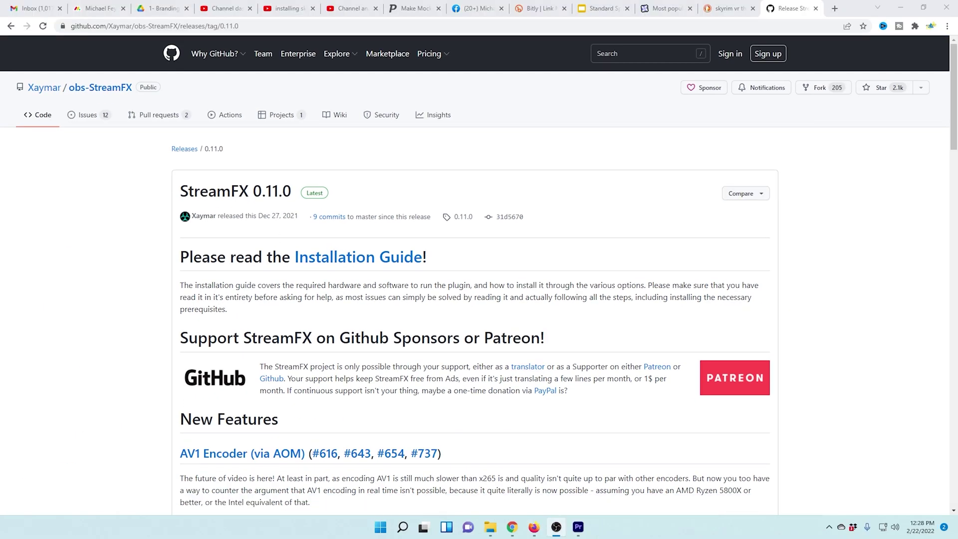
scroll(647, 309, down, 20)
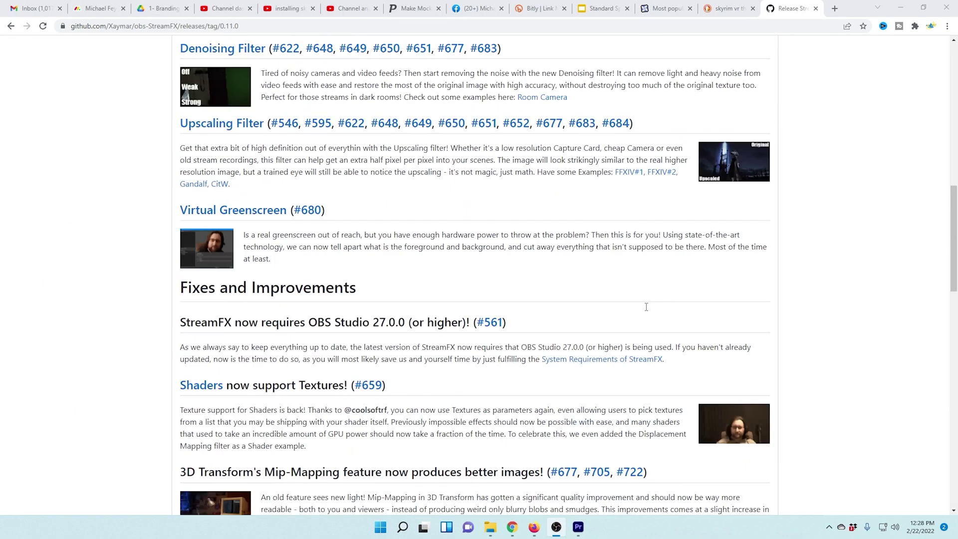
scroll(646, 307, down, 10)
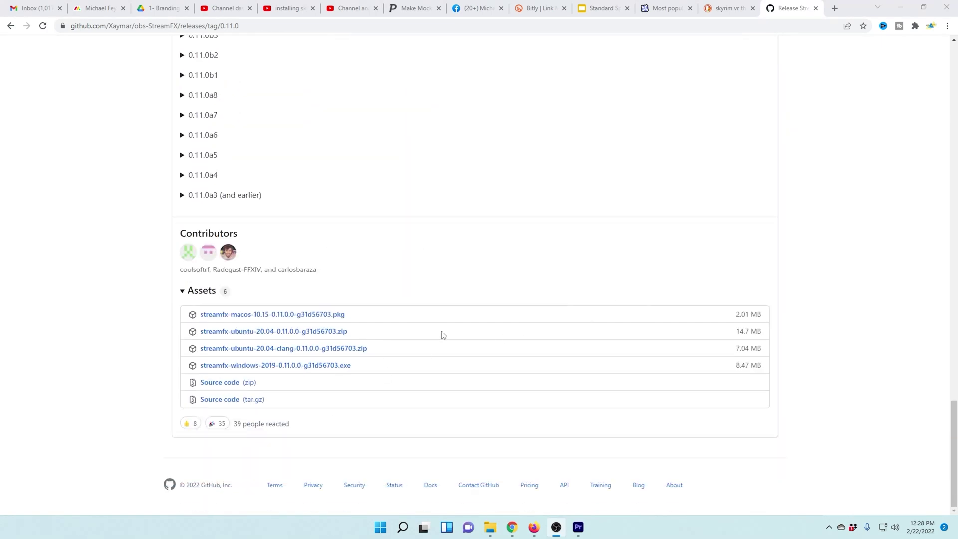
click(312, 367)
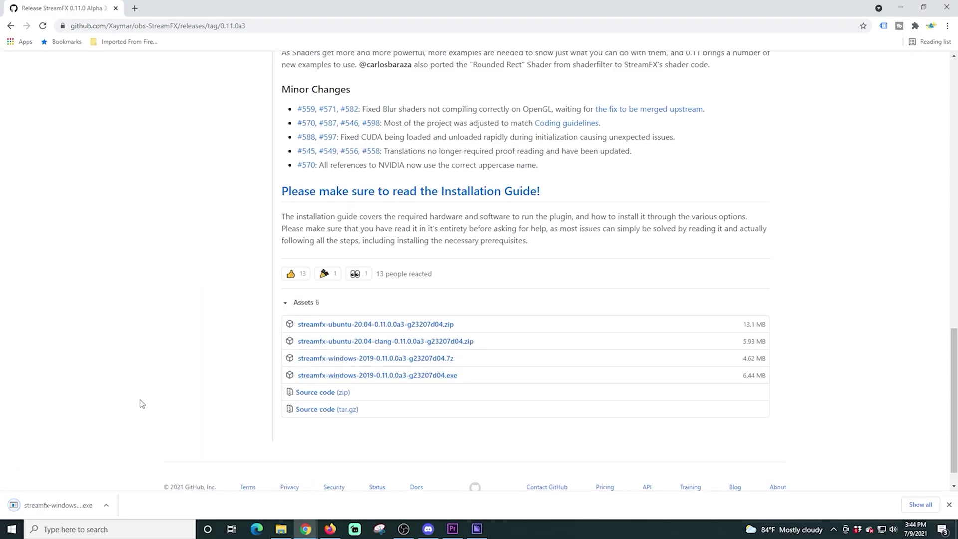
- Run the downloaded StreamFX installer despite the SmartScreen notice and accept its license agreement
click(70, 504)
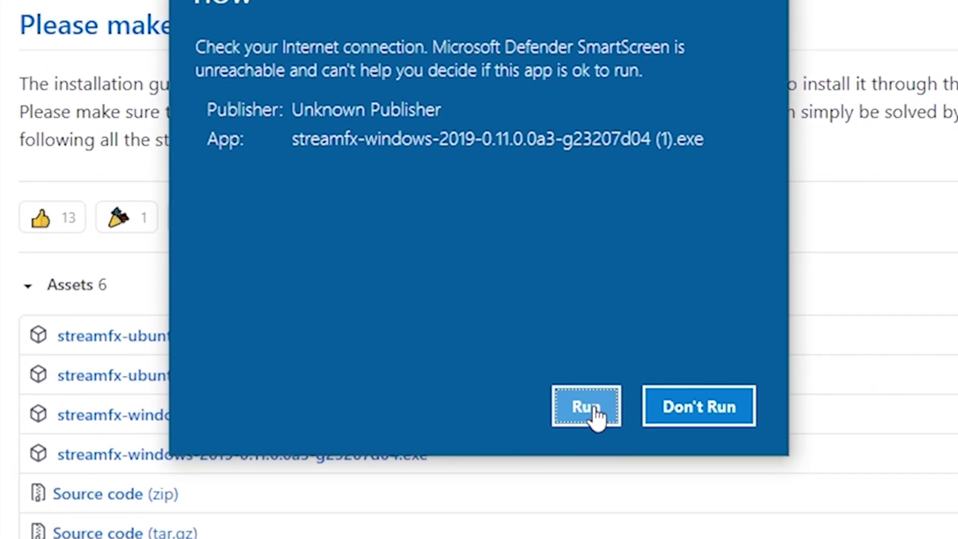
click(594, 414)
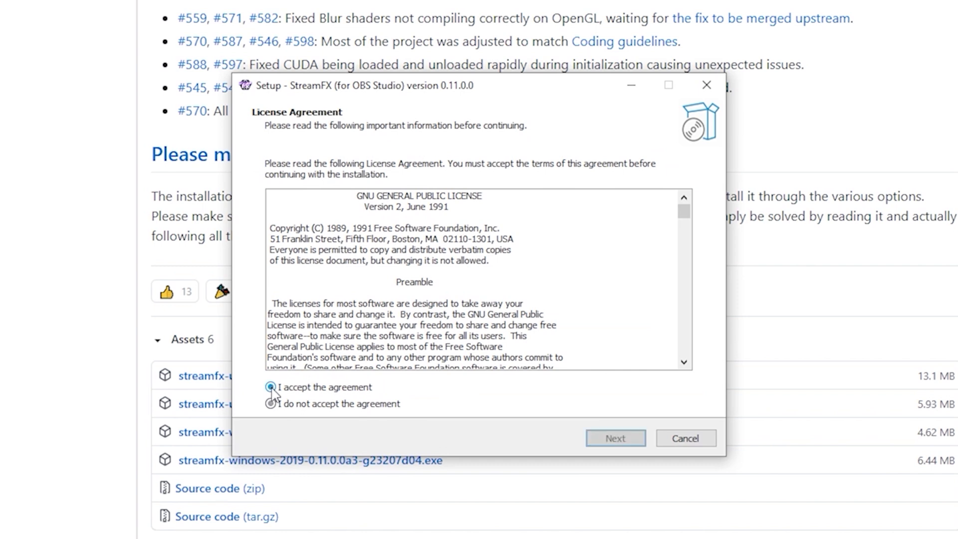
click(271, 388)
click(615, 439)
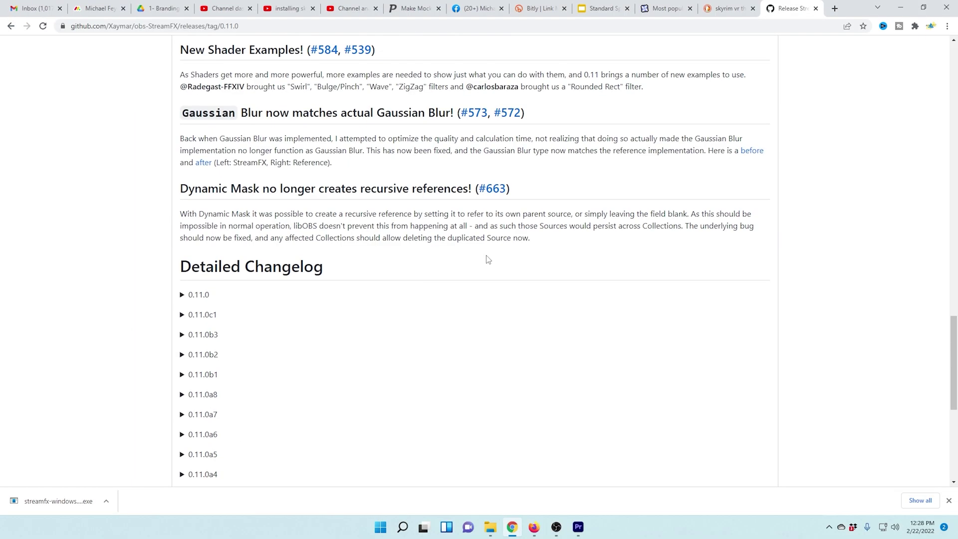
- Open the Virtual Greenscreen filter's wiki page and follow its link to the NVIDIA Video Effects SDK Redistributable
scroll(486, 258, up, 12)
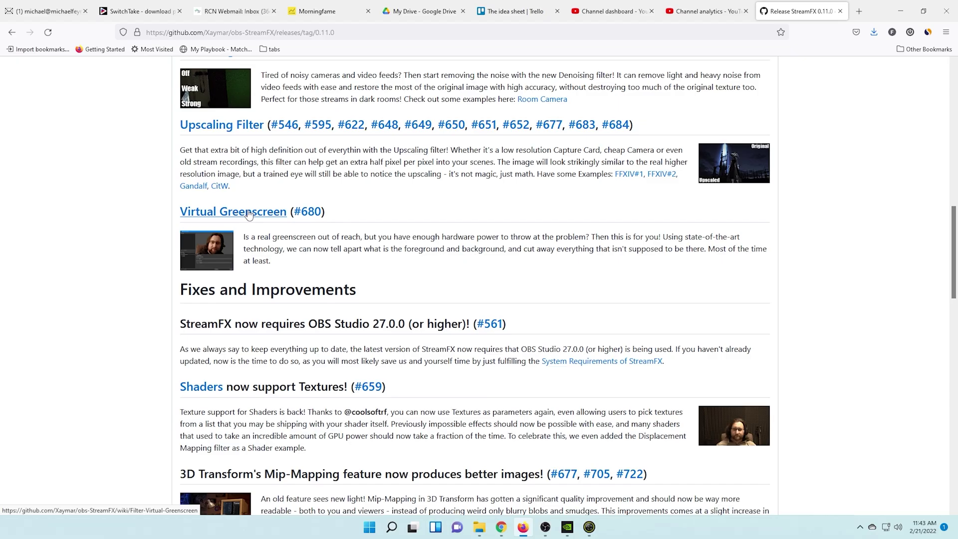
click(249, 213)
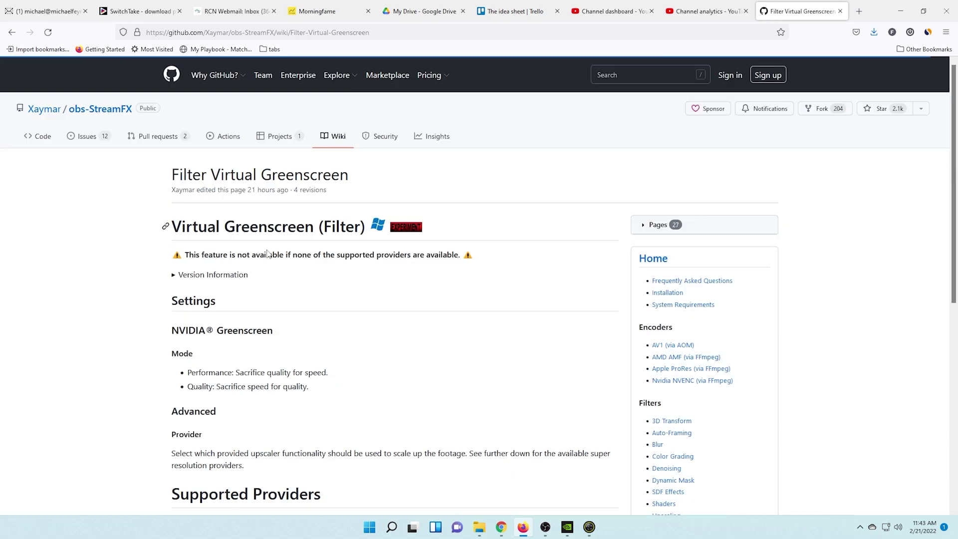
scroll(314, 315, down, 5)
scroll(317, 306, down, 4)
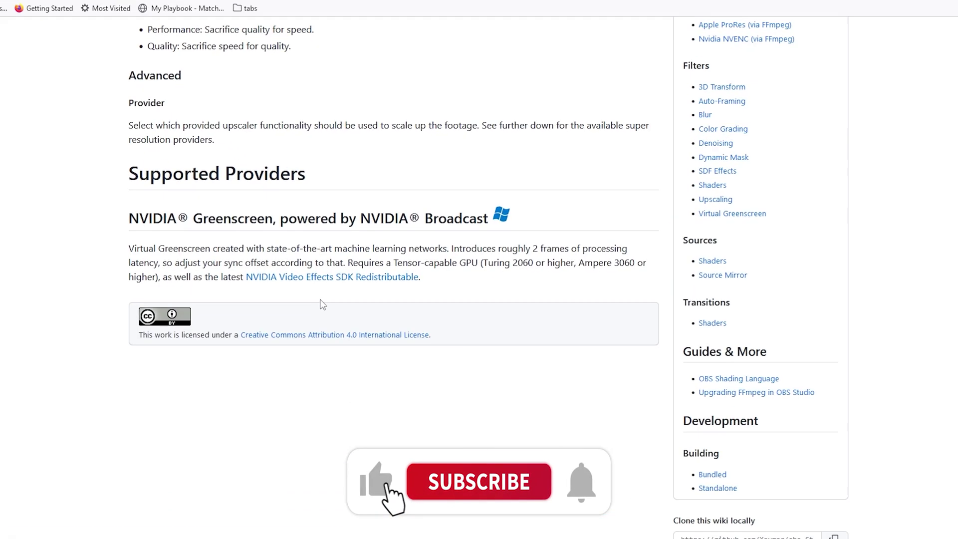
click(303, 280)
- Download the Audio Effects package for GeForce RTX 30 Series GPUs and save the file
scroll(393, 300, down, 9)
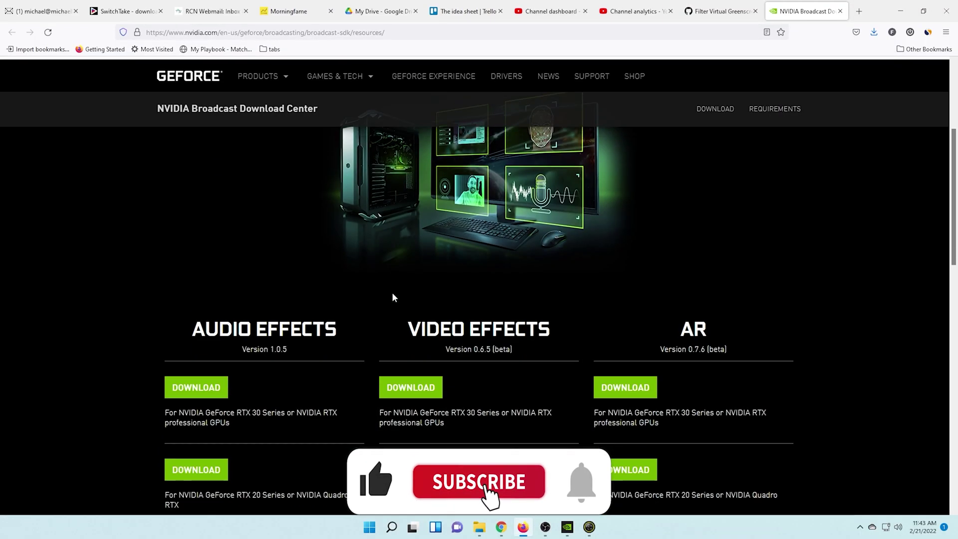
scroll(349, 302, up, 1)
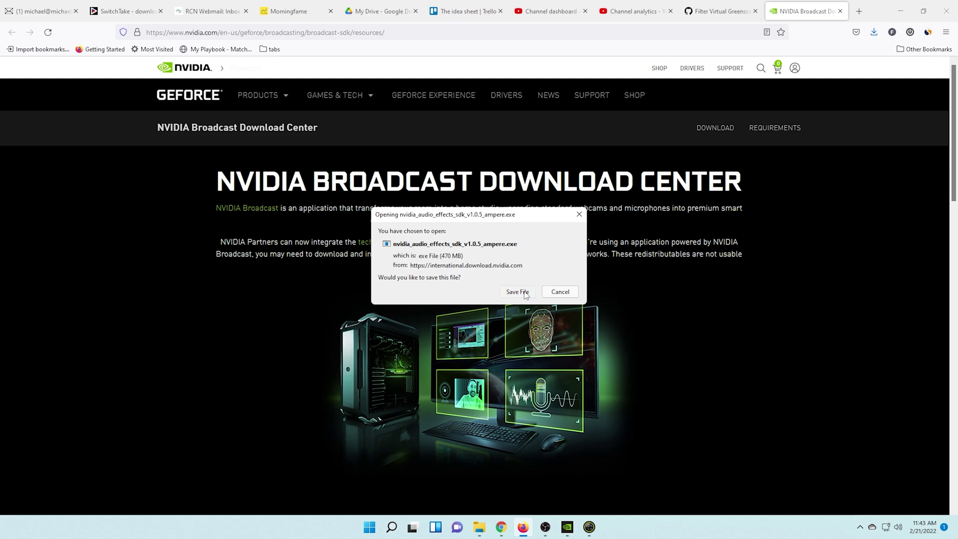
click(518, 292)
- Download the Video Effects package for GeForce RTX 30 Series GPUs and save the file
scroll(425, 297, down, 7)
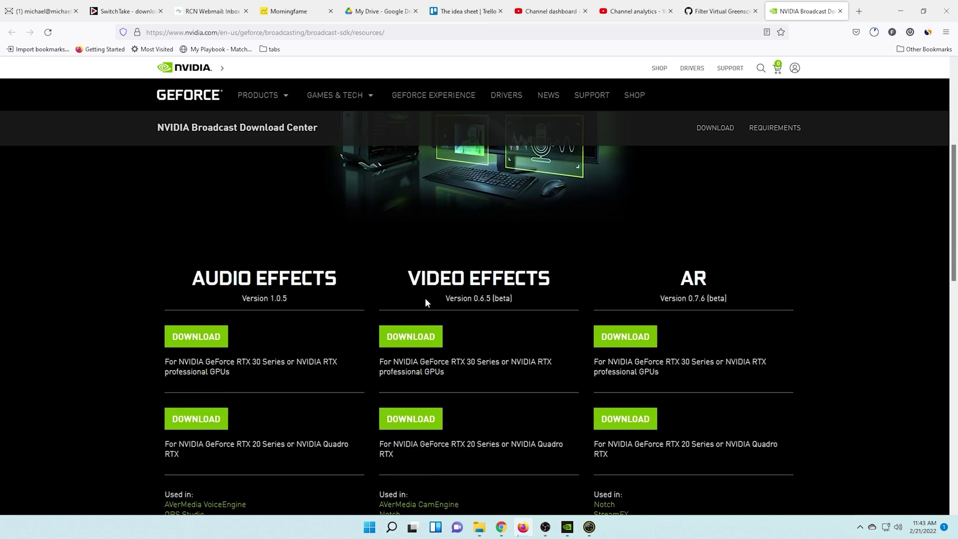
click(410, 235)
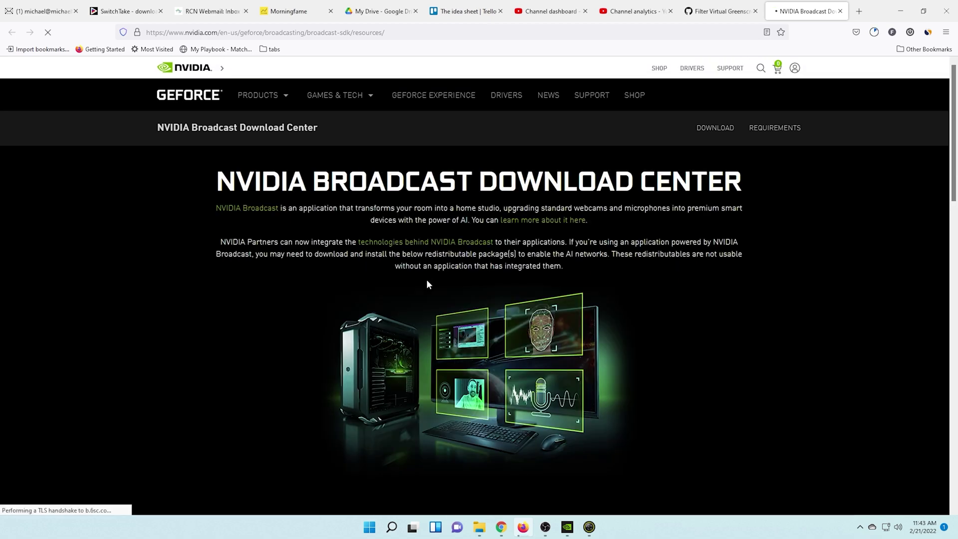
click(519, 292)
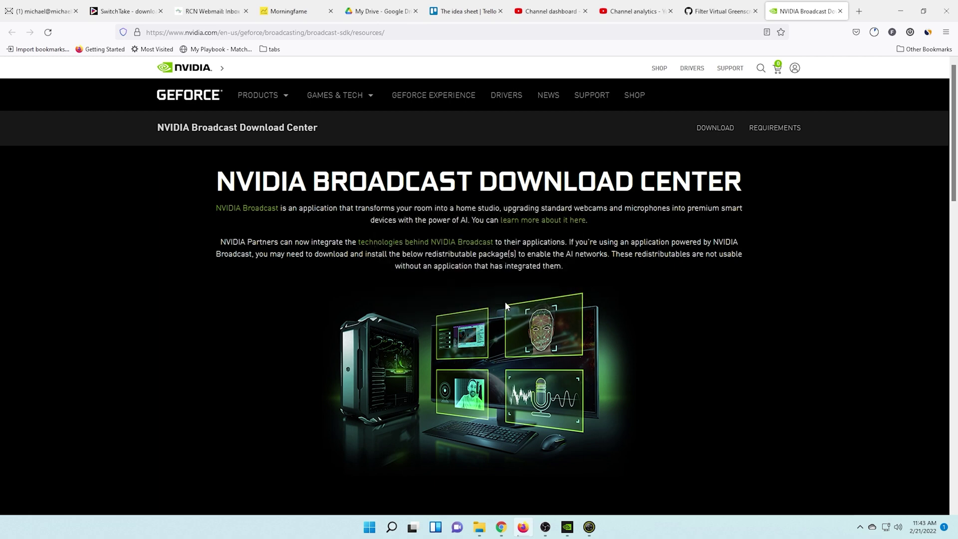
- Download the AR package for GeForce RTX 30 Series GPUs from the NVIDIA Broadcast Download Center
scroll(499, 301, down, 5)
scroll(491, 304, down, 1)
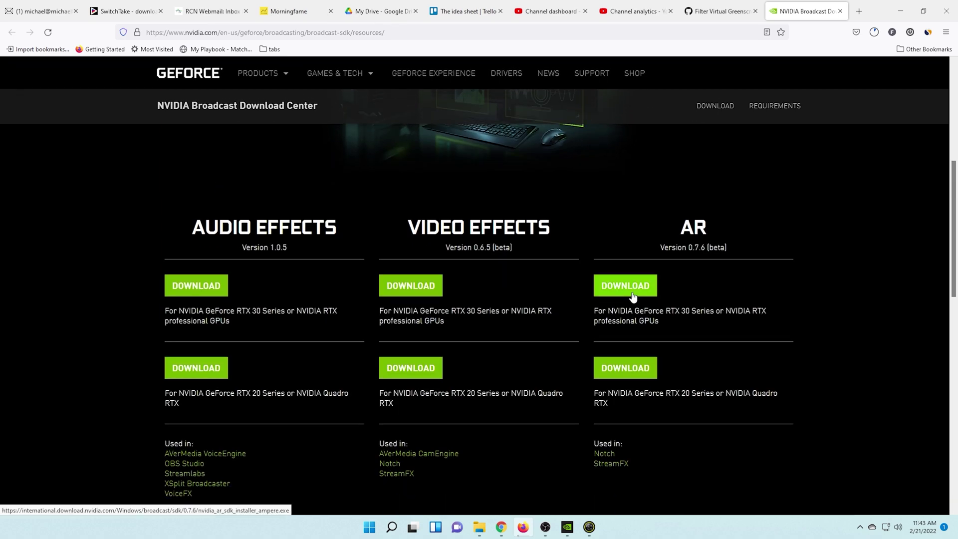
click(633, 297)
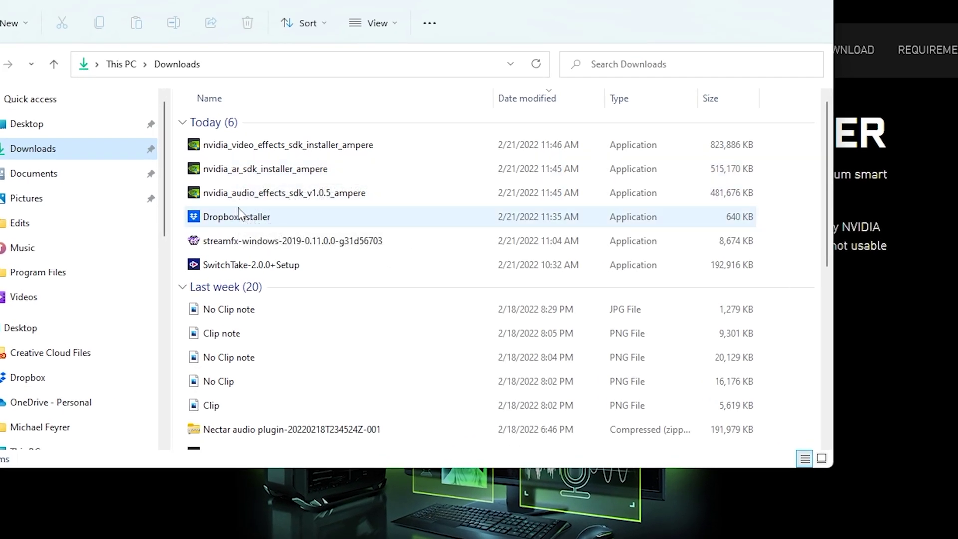
- Install the NVIDIA Audio Effects SDK from nvidia_audio_effects_sdk_v1.0.5_ampere in the Downloads folder, accepting the license agreement
double_click(256, 199)
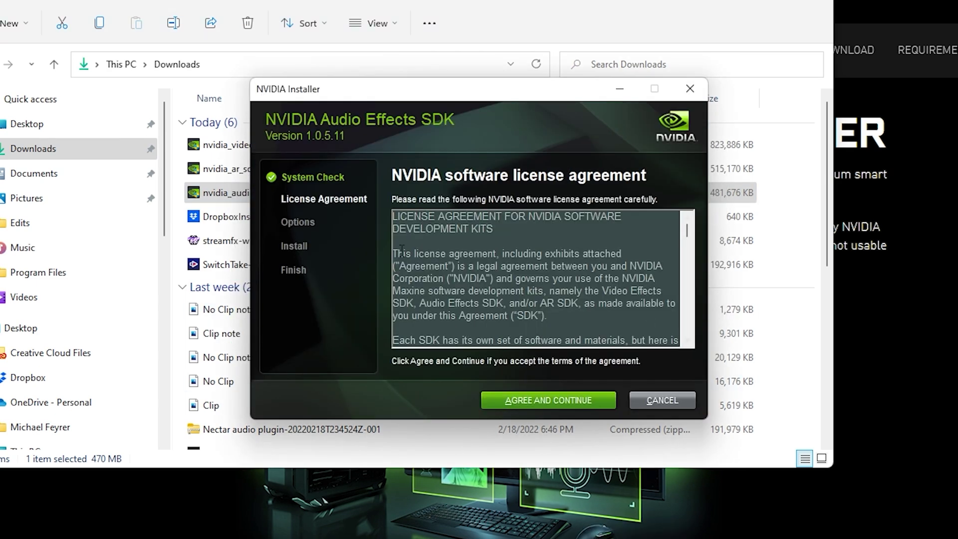
click(541, 398)
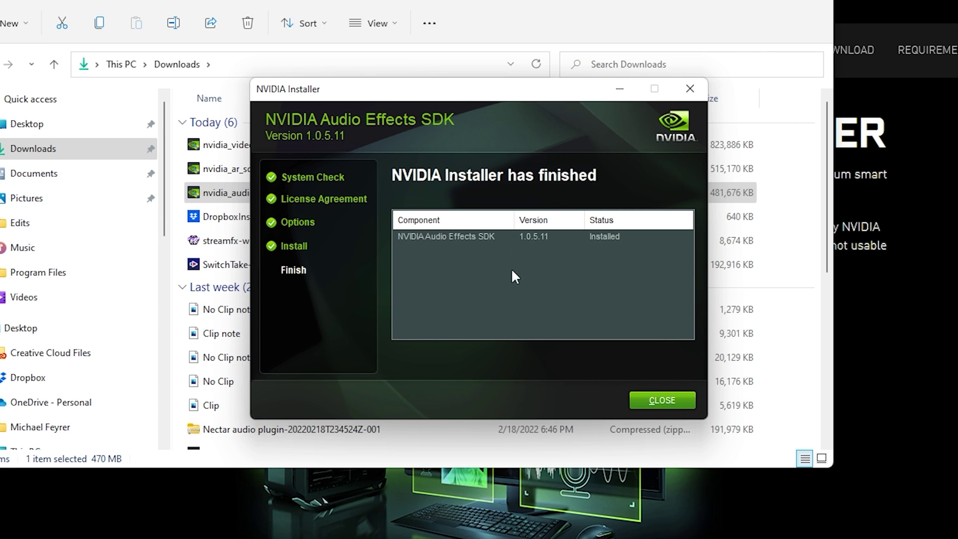
click(674, 397)
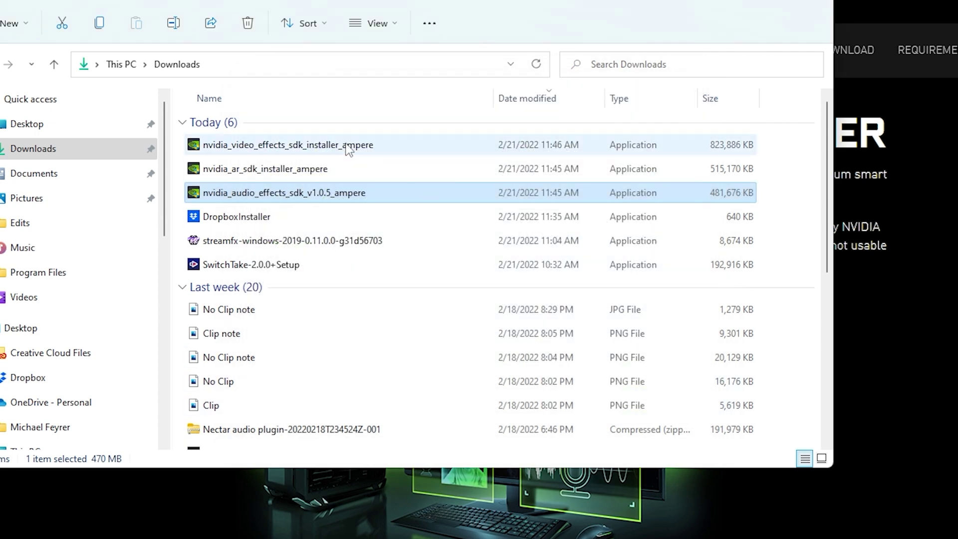
- Install the NVIDIA AR SDK from nvidia_ar_sdk_installer_ampere and close the installer when it is done
click(250, 171)
double_click(250, 172)
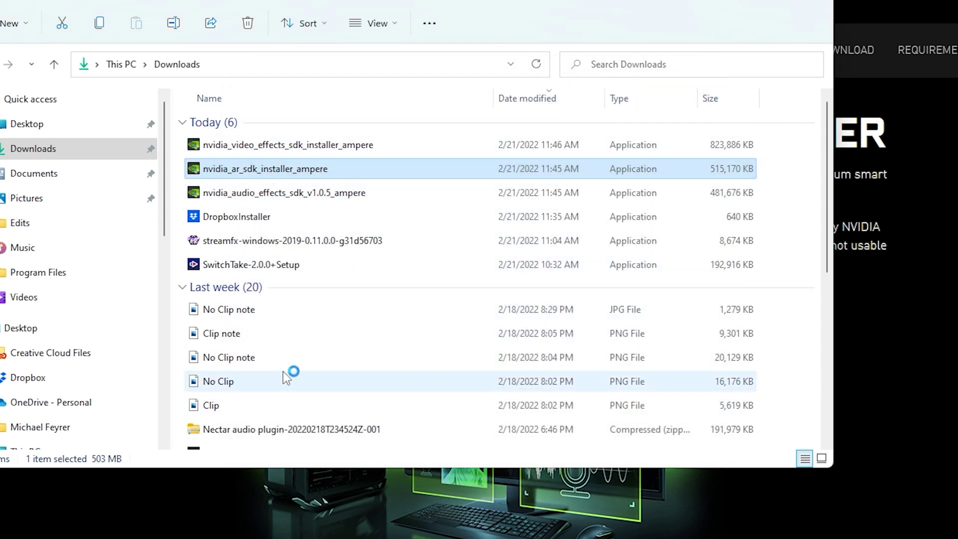
click(565, 382)
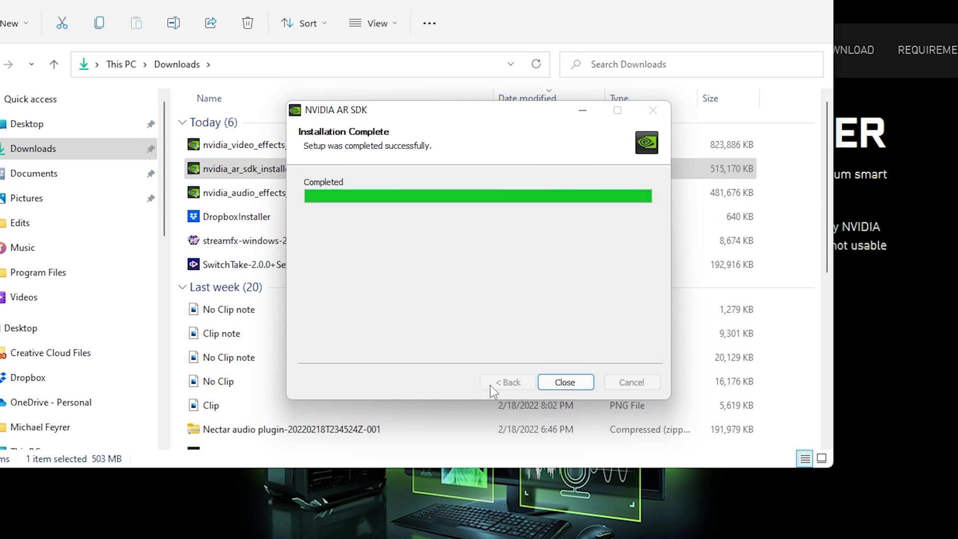
click(566, 382)
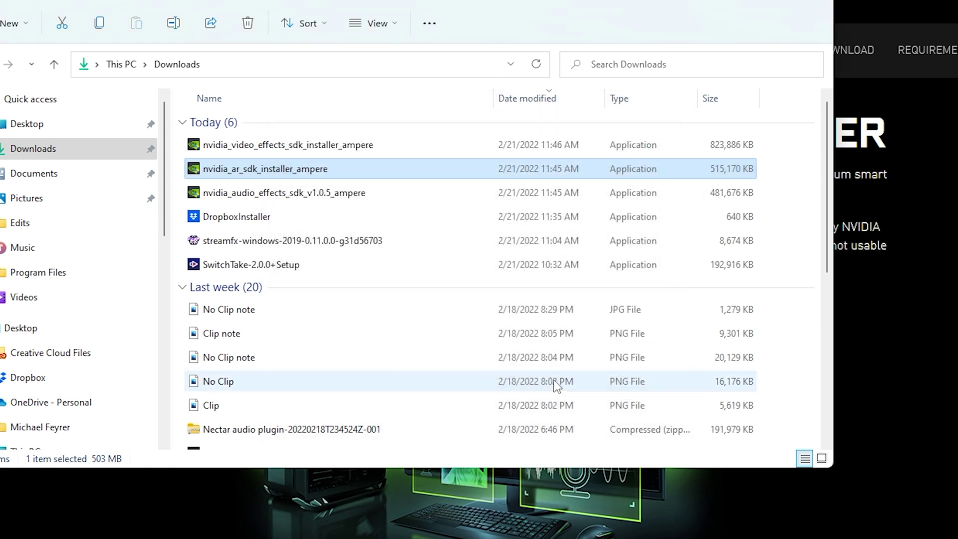
- Install NVIDIA Video Effects from nvidia_video_effects_sdk_installer_ampere, agreeing to the license, and close the installer
double_click(269, 144)
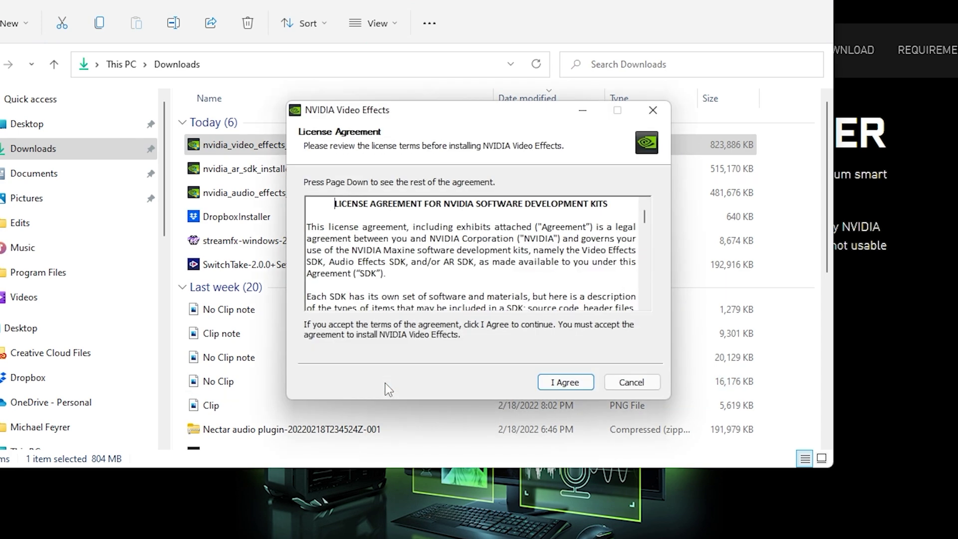
click(547, 383)
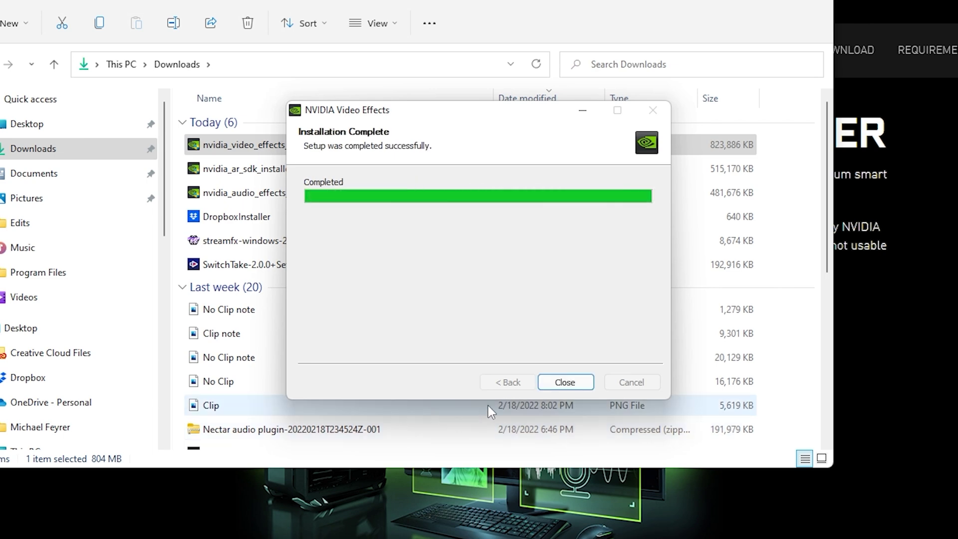
click(564, 382)
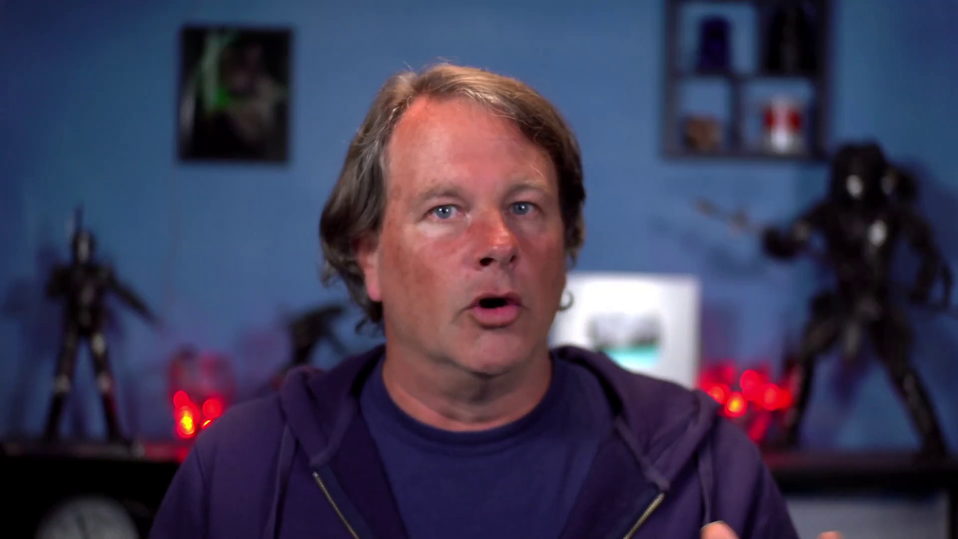
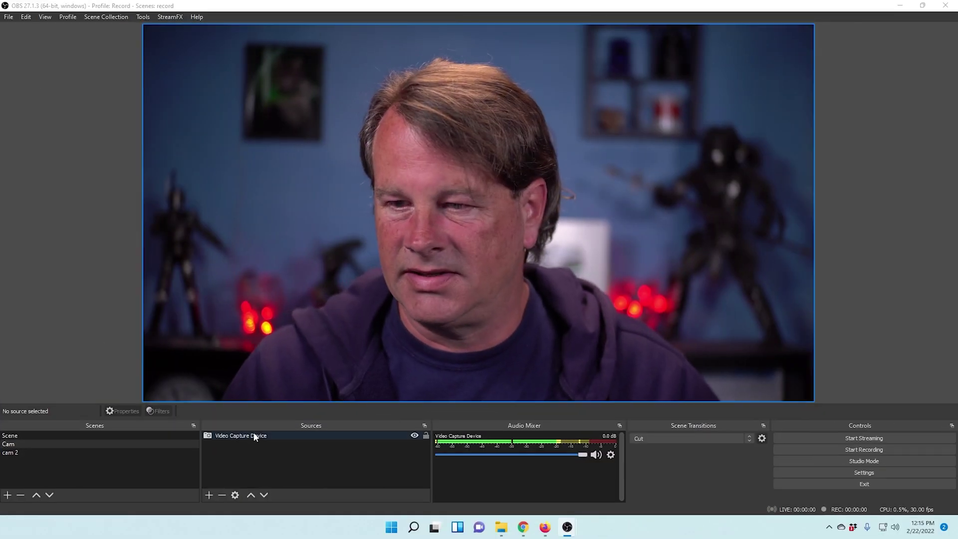
- In OBS, add an Auto-Framing effect filter to the Video Capture Device source and bring up its motion and framing options
right_click(241, 434)
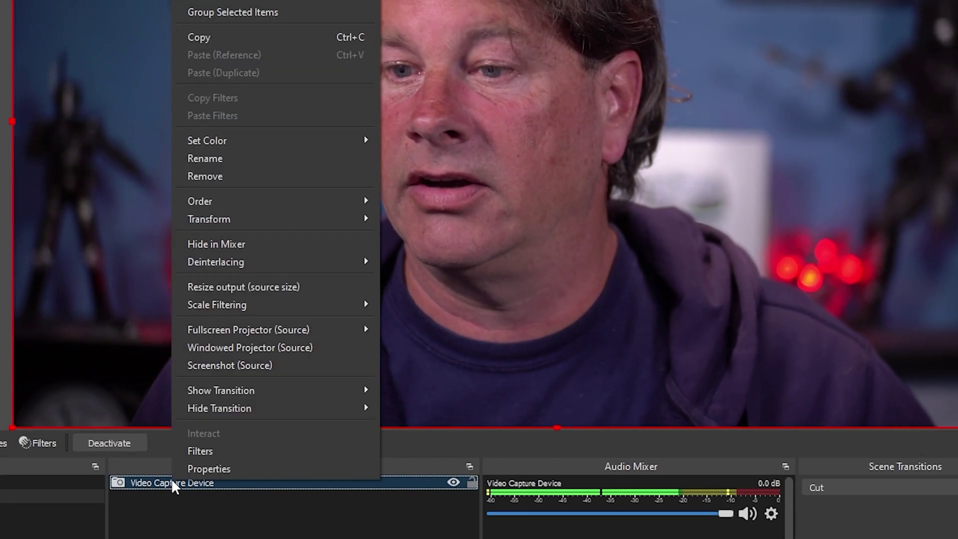
click(205, 452)
click(228, 479)
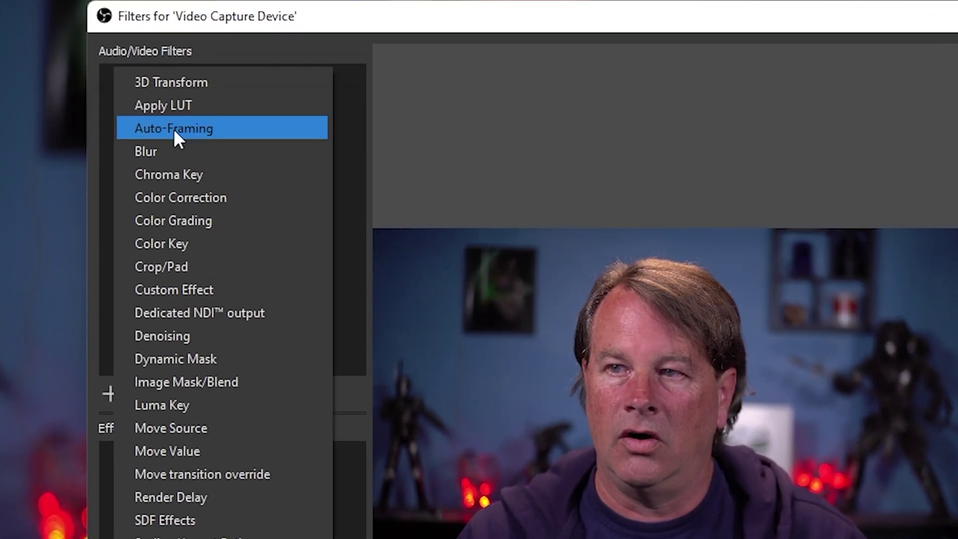
click(234, 89)
click(498, 443)
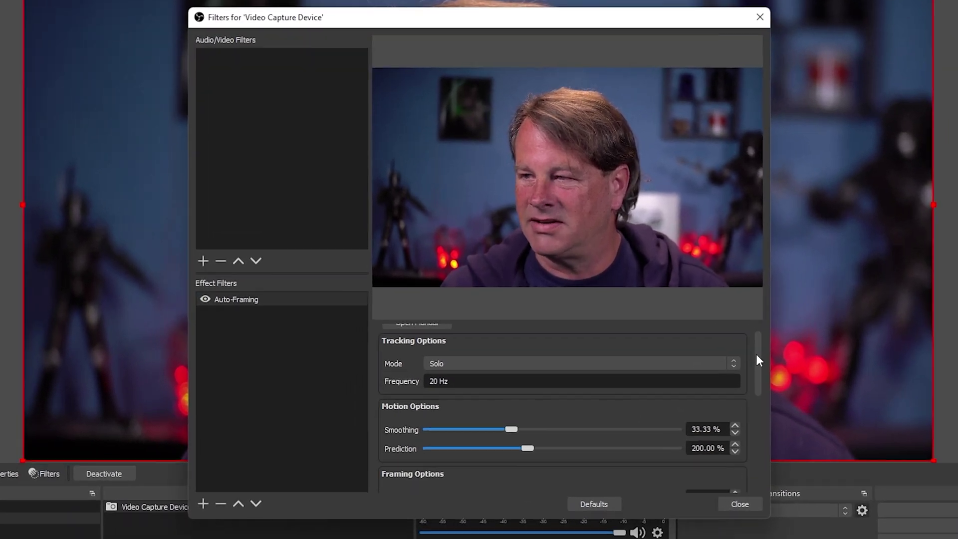
drag(694, 329, 695, 340)
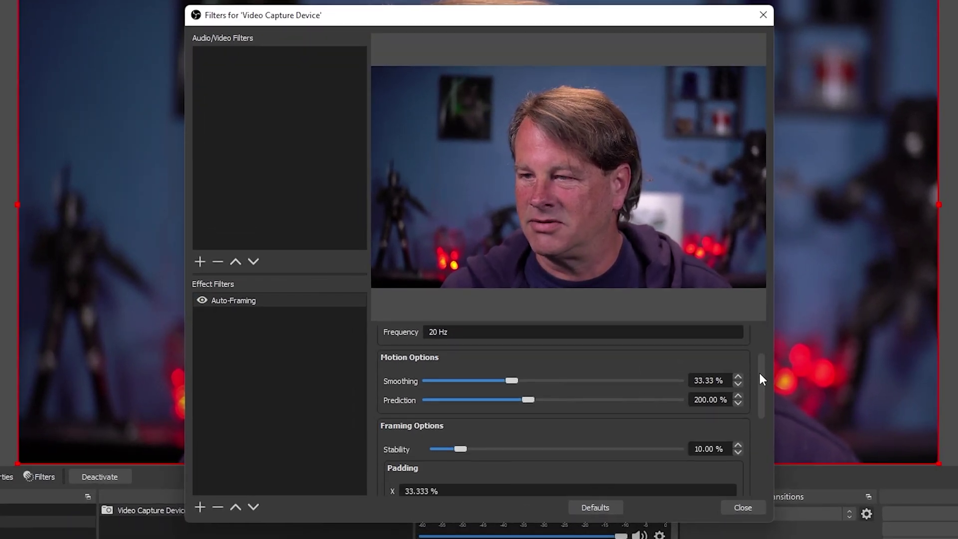
- Set the Auto-Framing filter's smoothing, prediction and stability all to 0%
drag(514, 375, 399, 374)
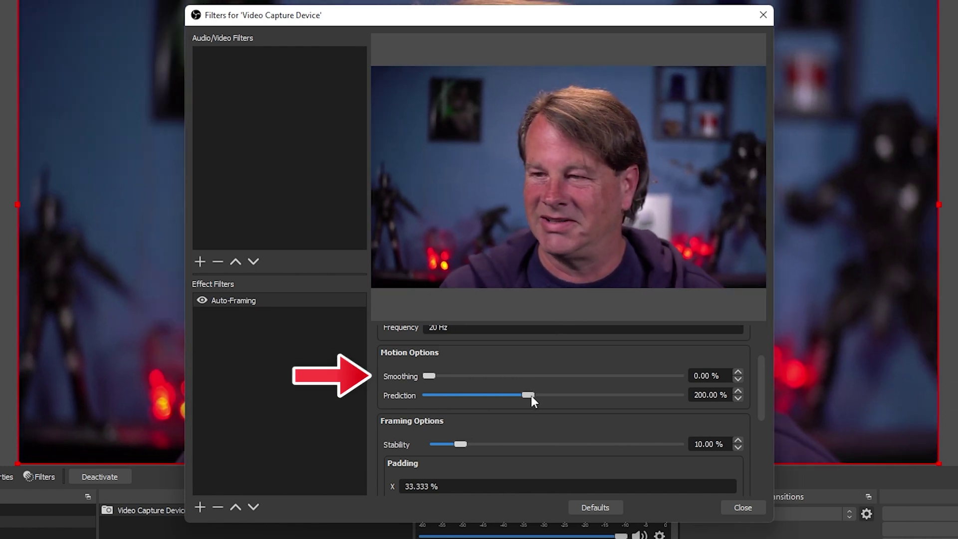
drag(530, 394, 397, 399)
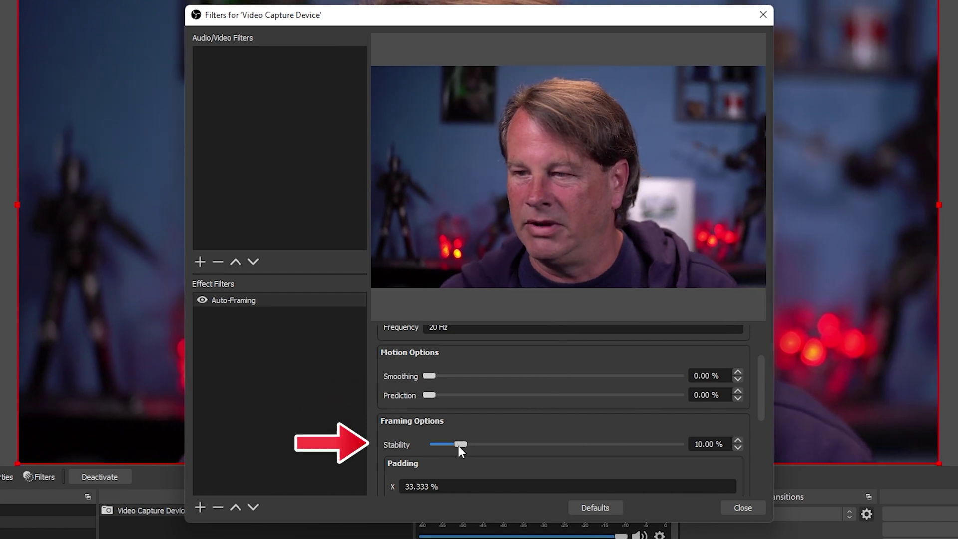
drag(458, 445, 426, 447)
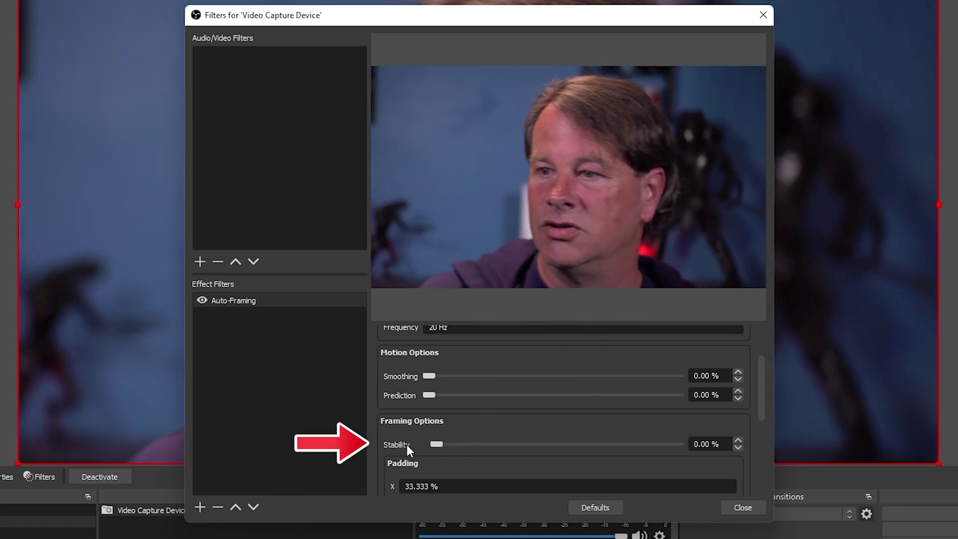
- Try the framing stability at 100% and about 49%, and return it to 0%
drag(448, 444, 683, 457)
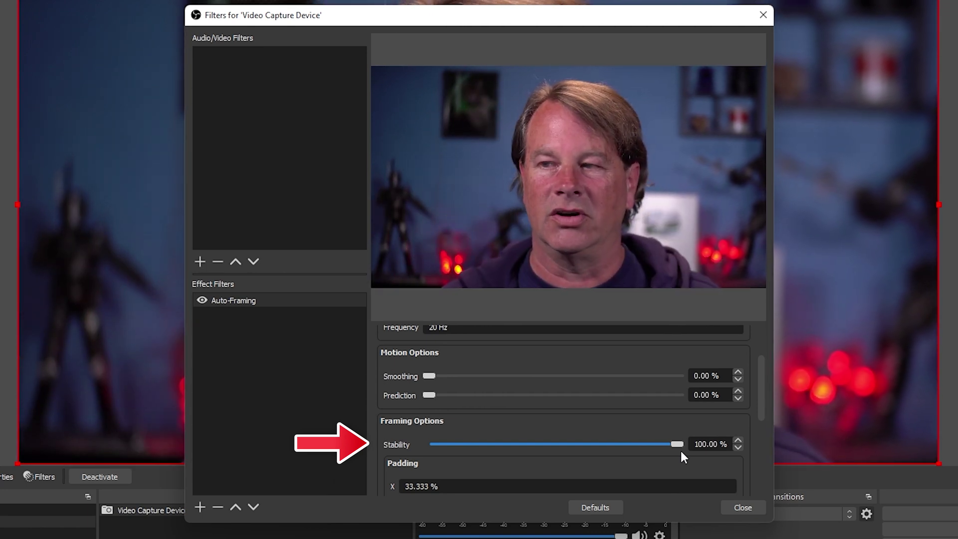
drag(679, 444, 556, 445)
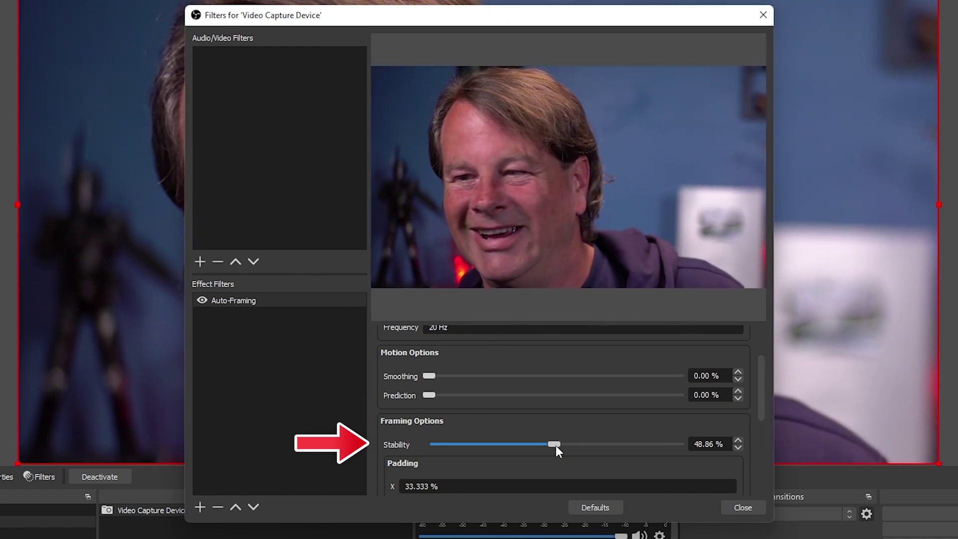
drag(554, 443, 393, 455)
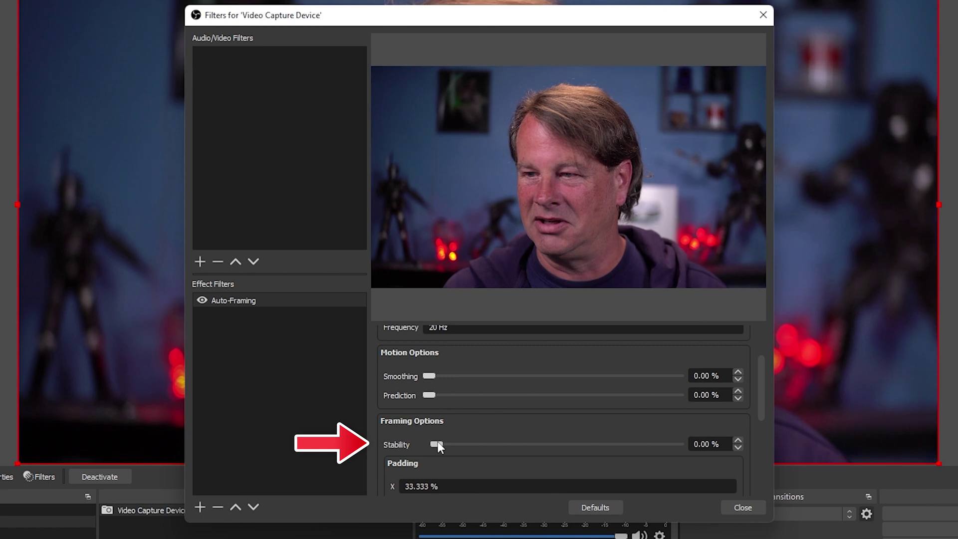
- Set the filter's stability to about 51%, smoothing to 33.33% and prediction to about 270%
drag(528, 451, 562, 446)
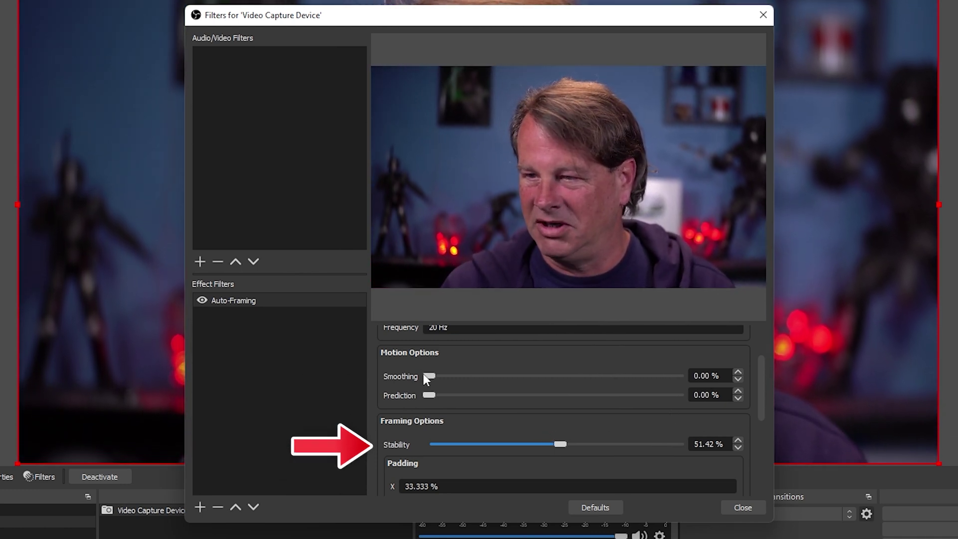
drag(425, 376, 483, 385)
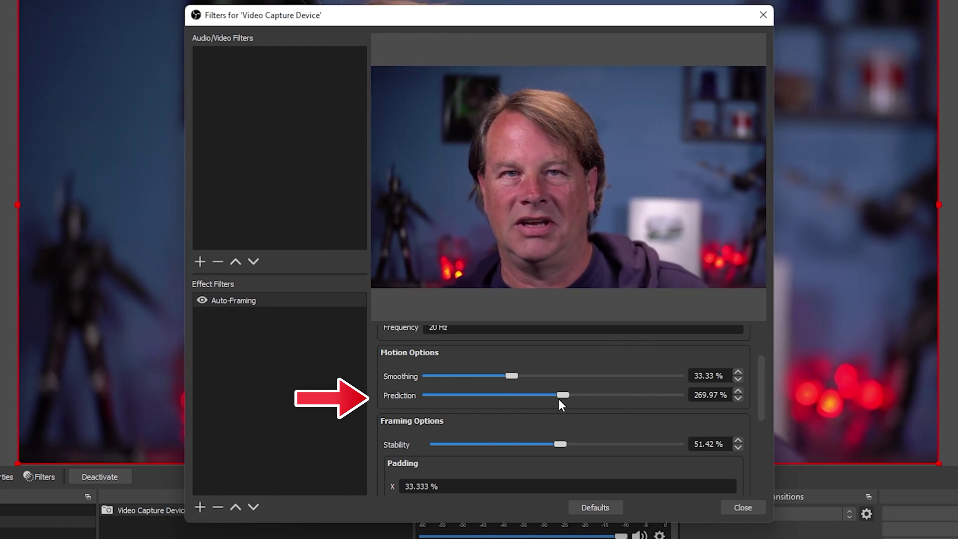
- Try a 9:16 aspect ratio for the auto-framing and settle on 16:9
drag(761, 398, 759, 436)
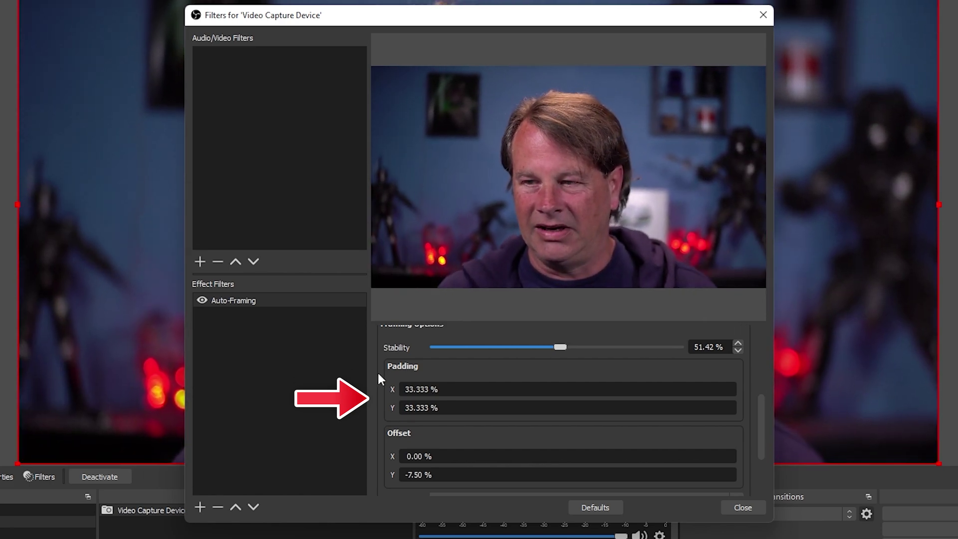
drag(759, 415, 762, 442)
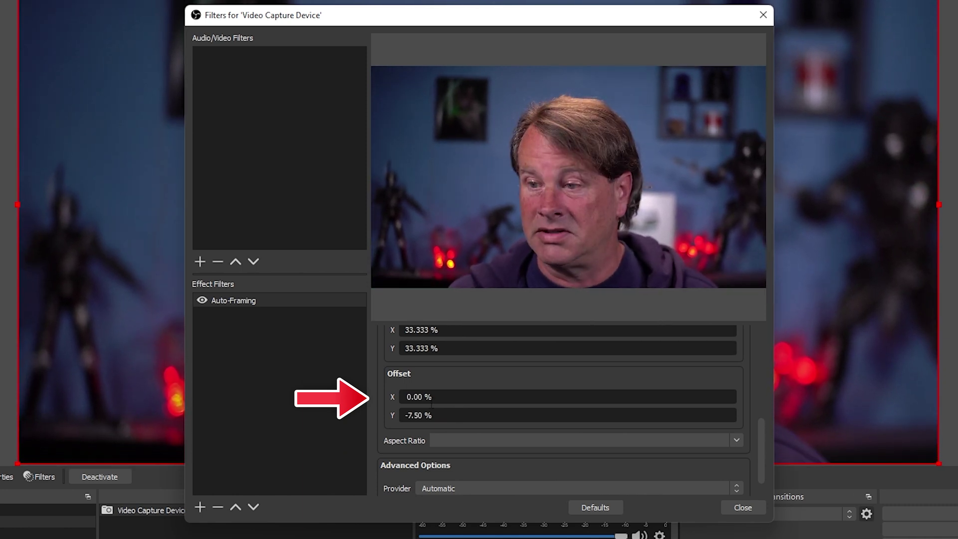
click(734, 440)
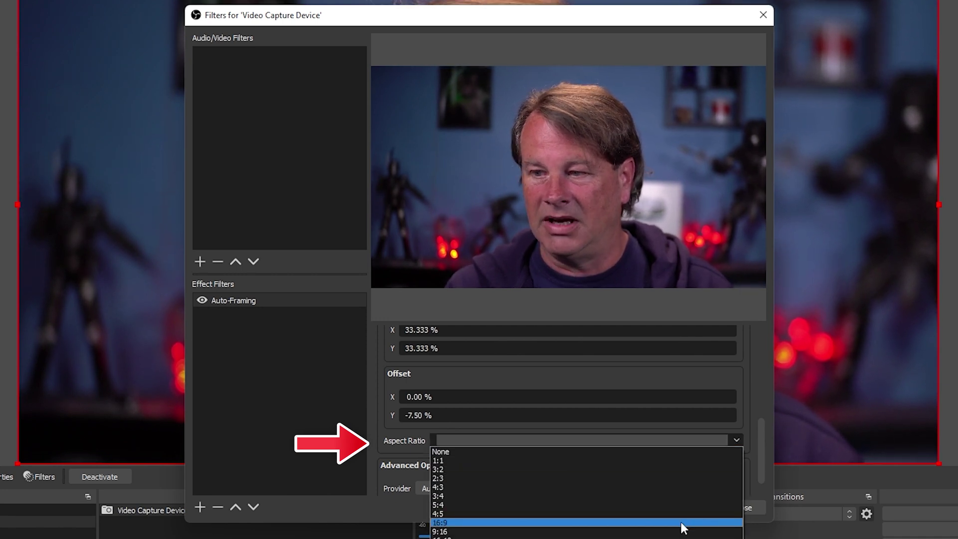
click(679, 532)
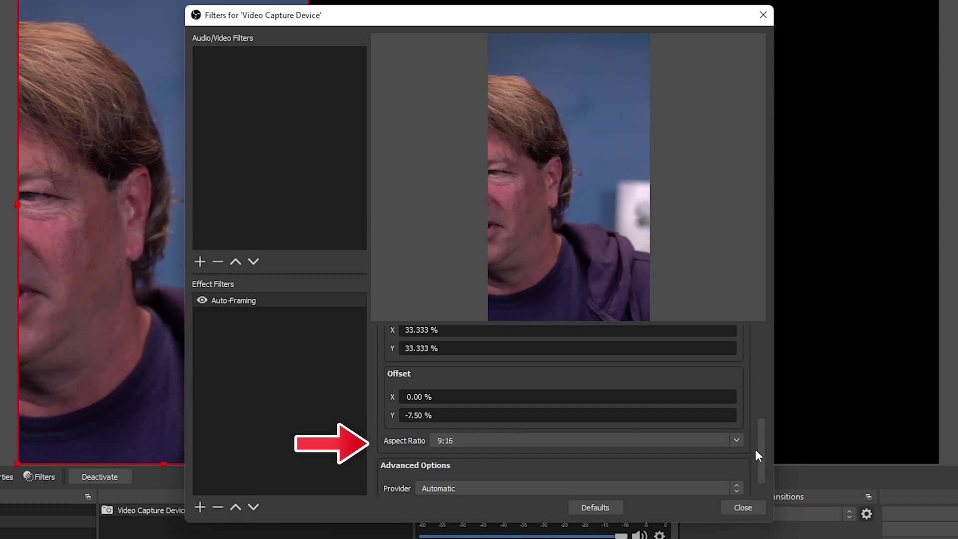
click(737, 440)
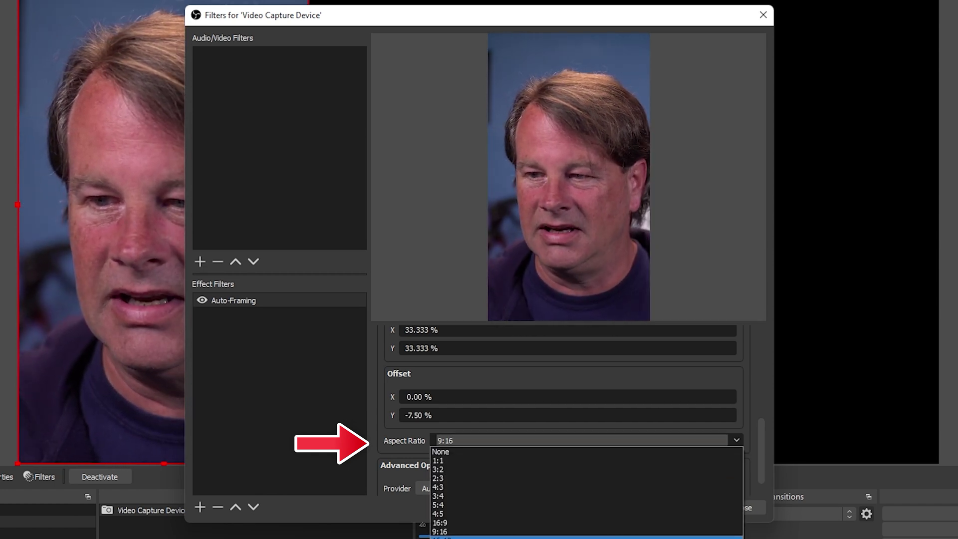
click(613, 523)
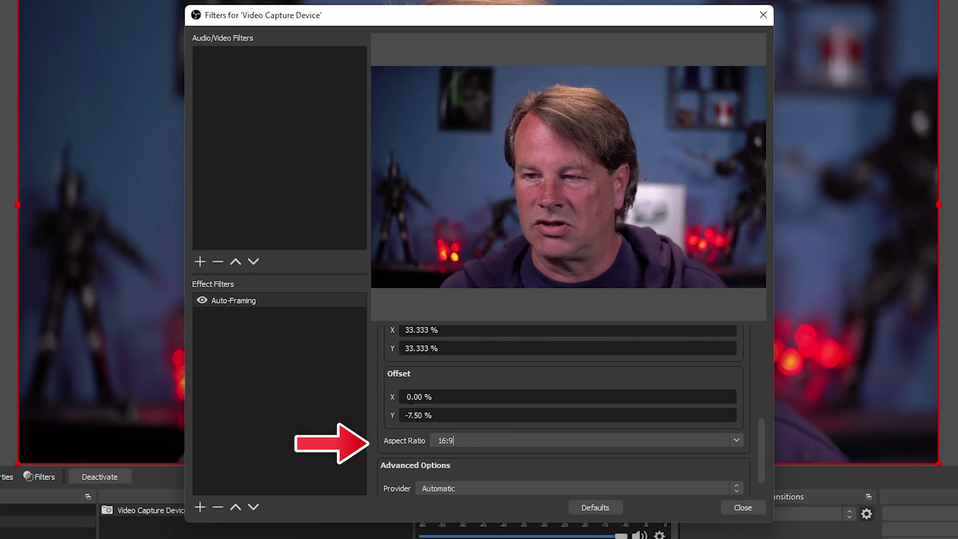
- Try X offsets of 60% and 90% for the framing, and return the X offset to 0%
key(ctrl+a)
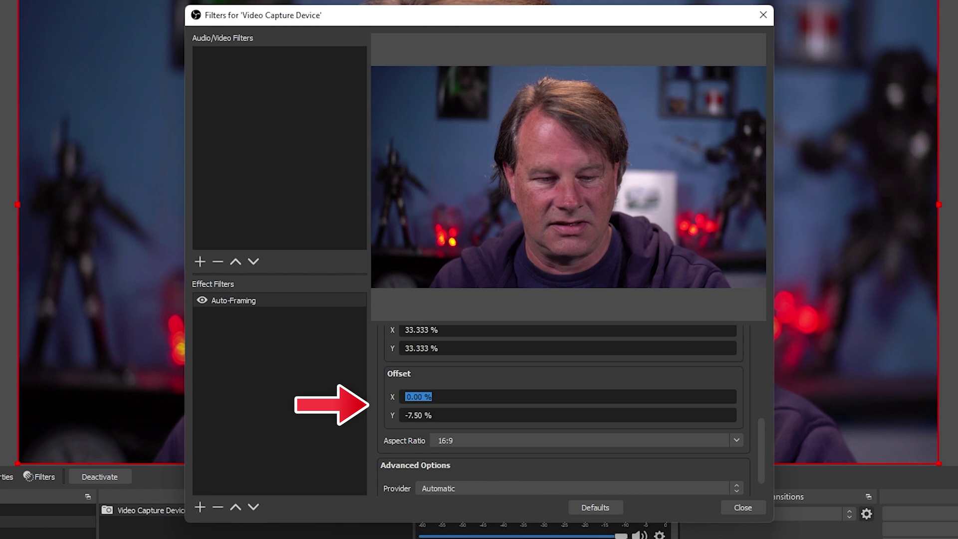
text(60)
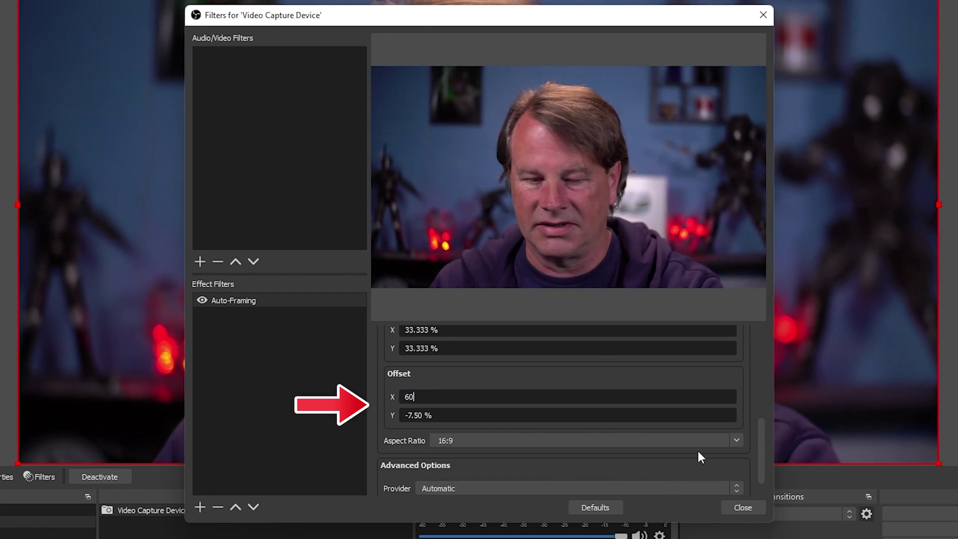
text(%)
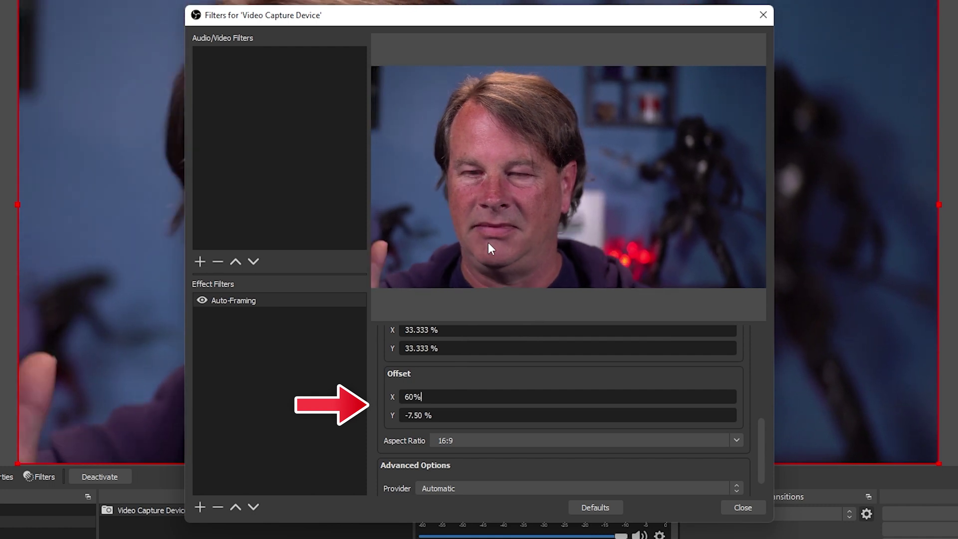
drag(405, 397, 410, 396)
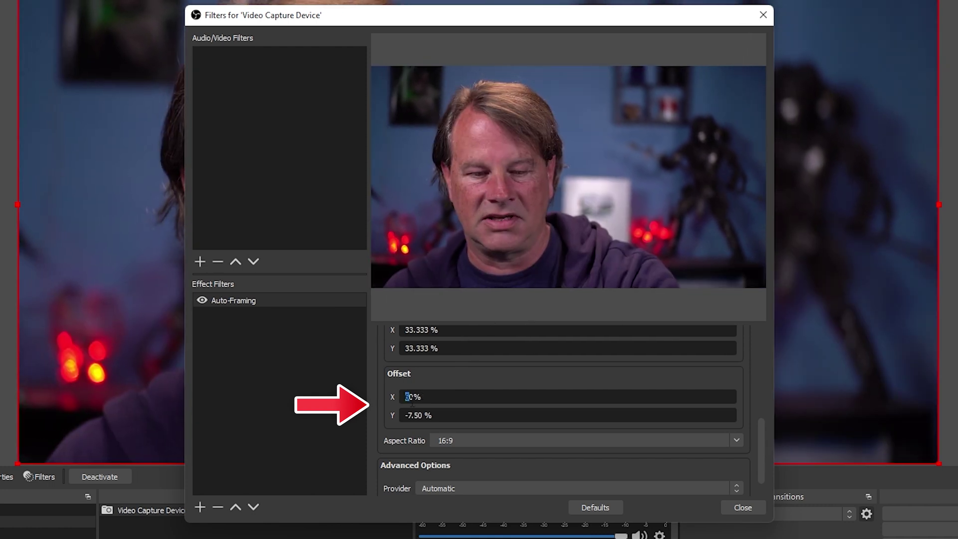
text(9)
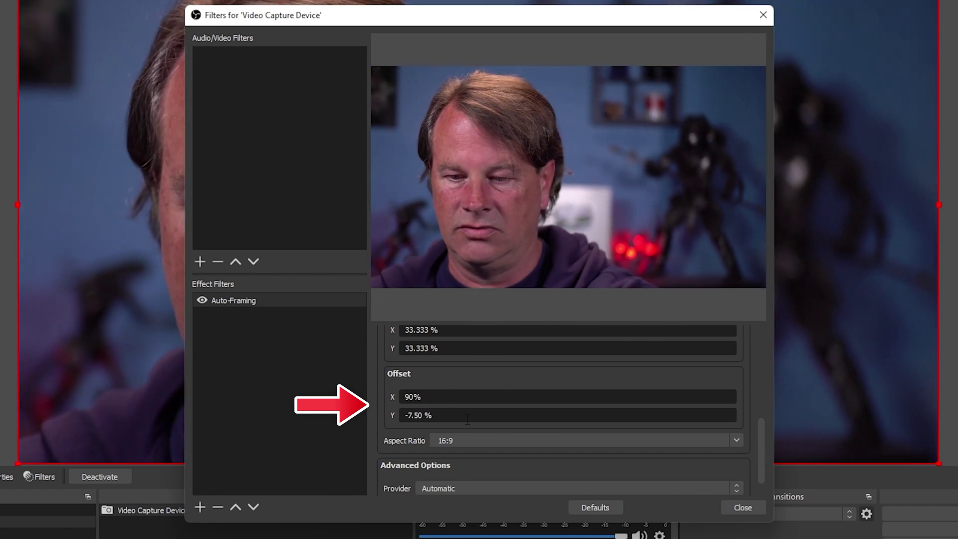
text(-)
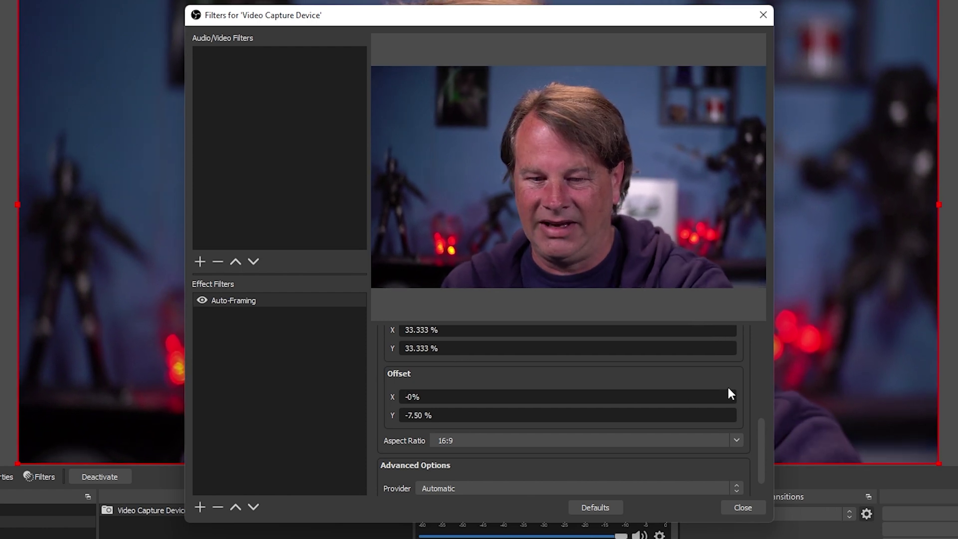
key(BackSpace)
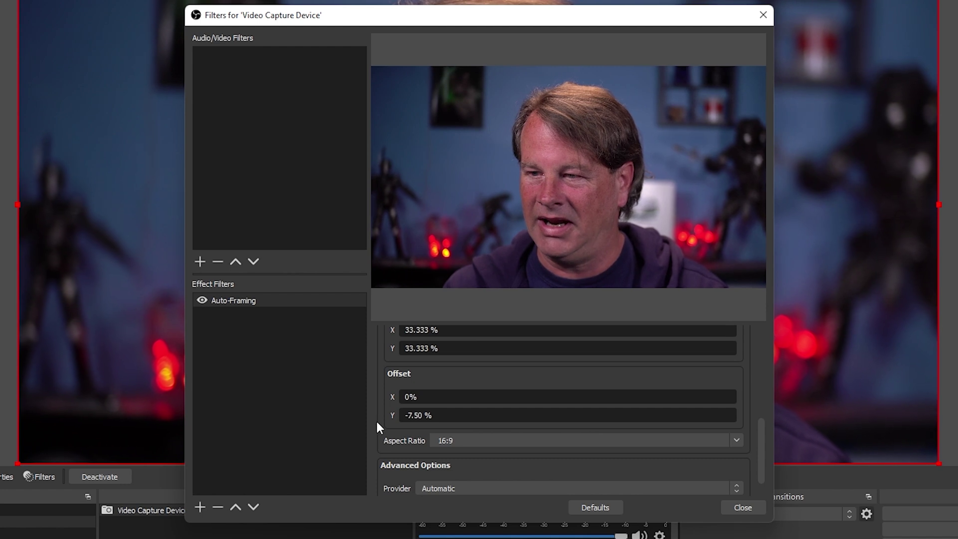
- Set the tracking provider to NVIDIA Face Detection, powered by NVIDIA Broadcast, and close the filters window
scroll(375, 422, down, 1)
click(484, 462)
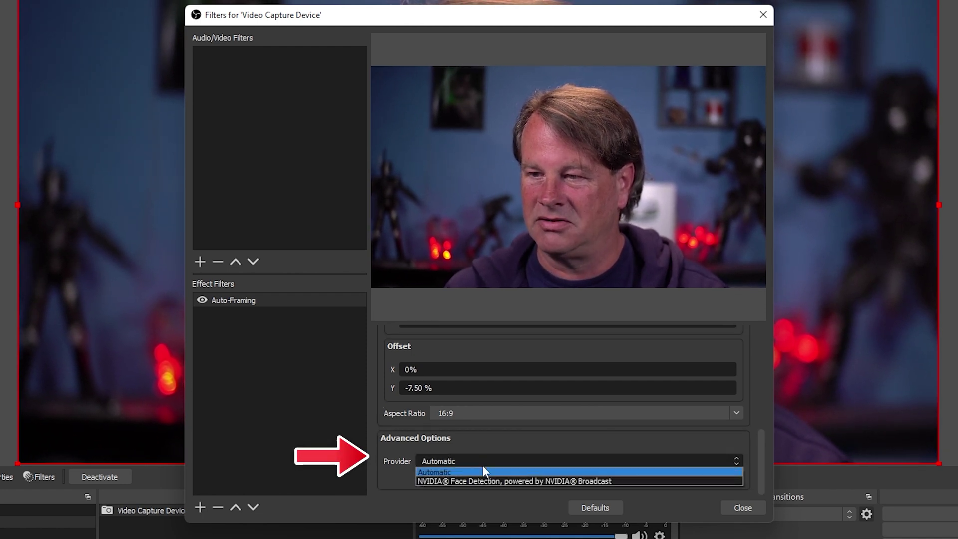
click(469, 478)
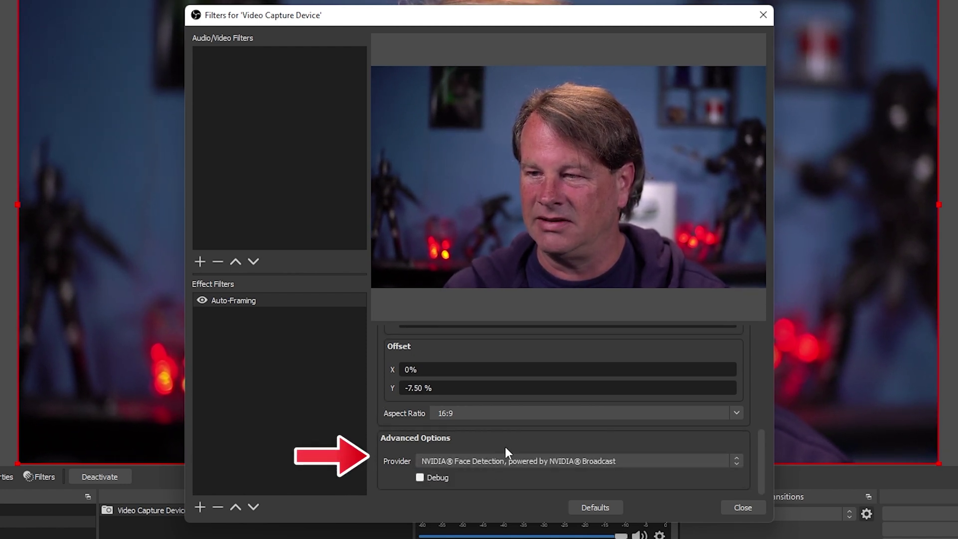
scroll(394, 436, up, 3)
scroll(383, 432, up, 3)
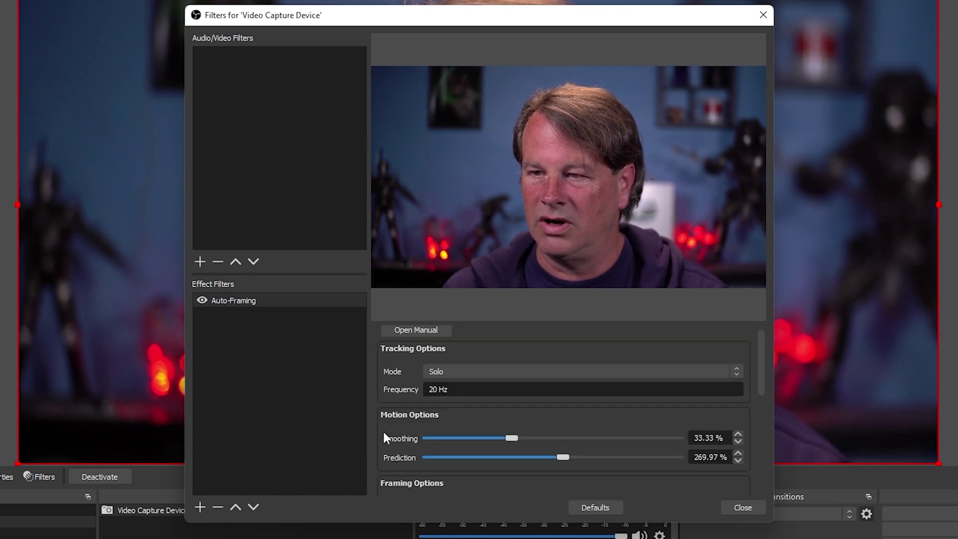
scroll(383, 432, down, 5)
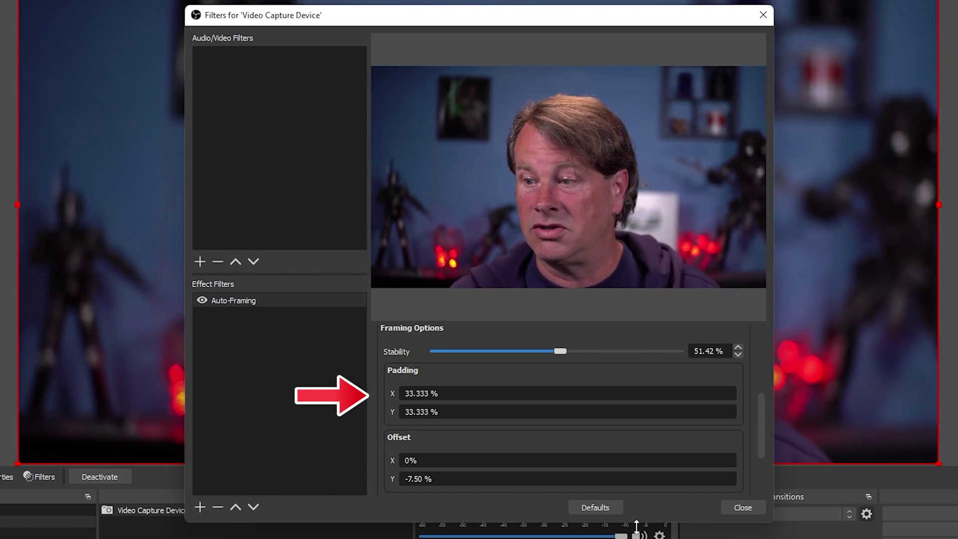
click(736, 507)
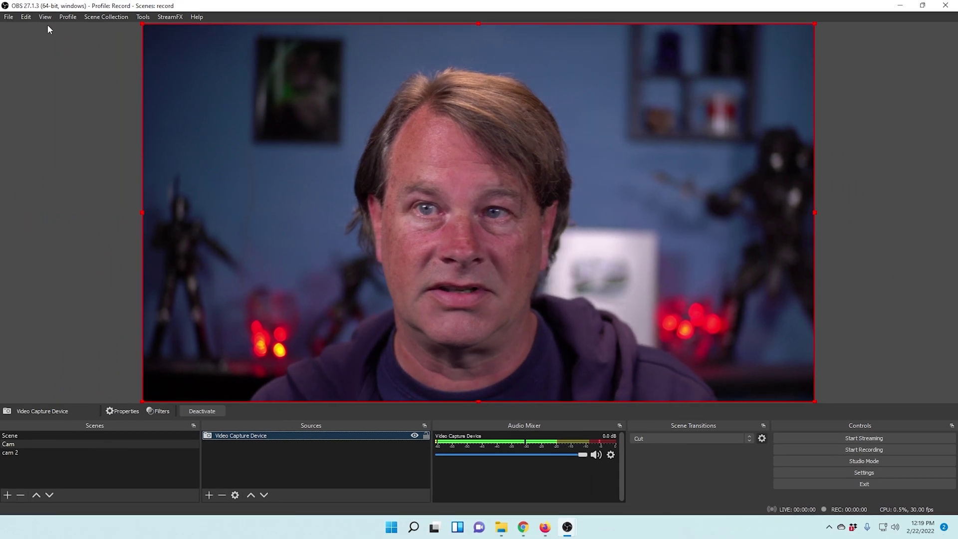
- Show the Stats dock and move its floating window to the lower-left part of the camera preview
click(43, 16)
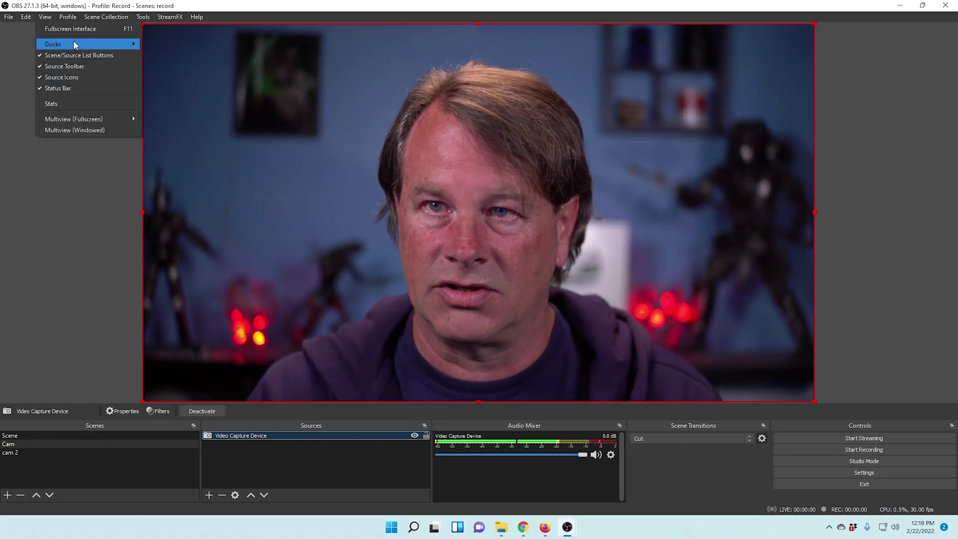
mouse_move(73, 43)
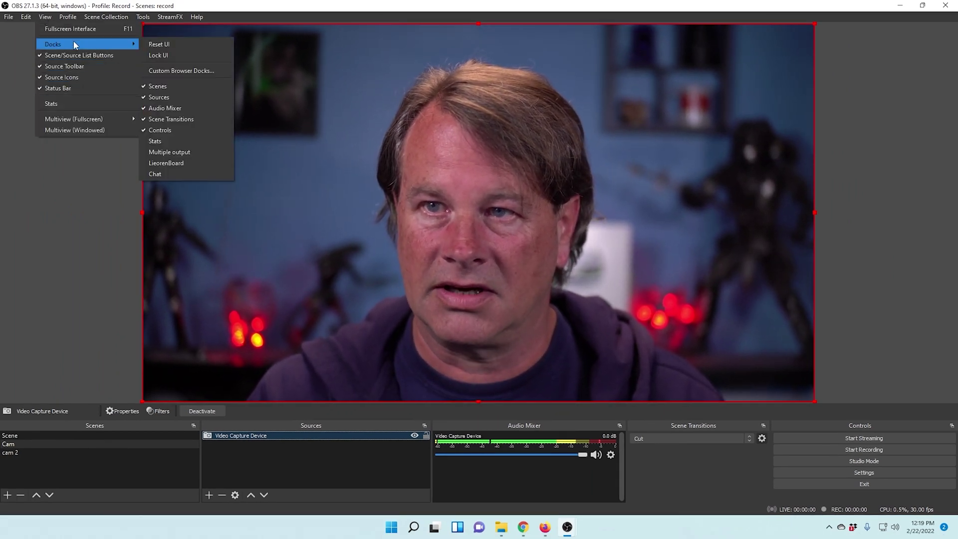
click(177, 143)
drag(263, 140, 519, 131)
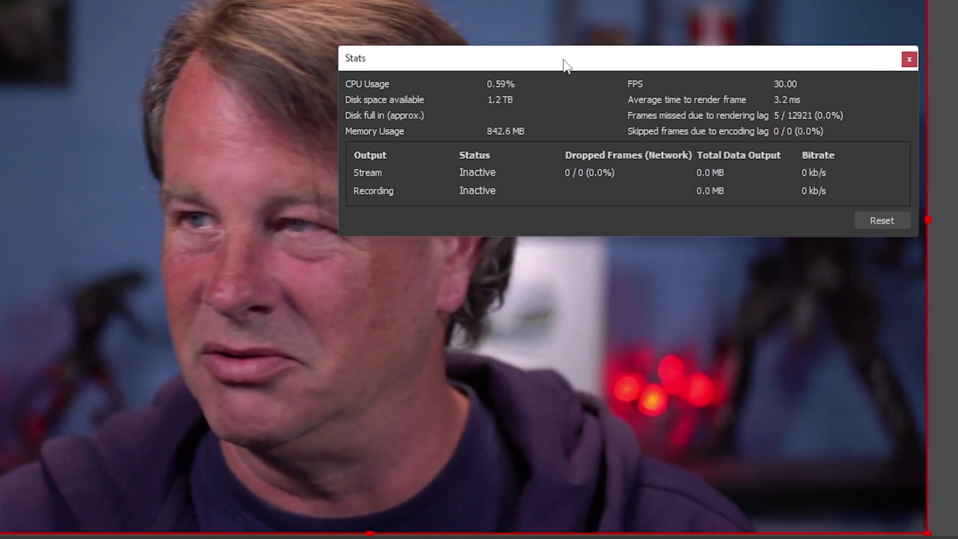
drag(563, 63, 0, 280)
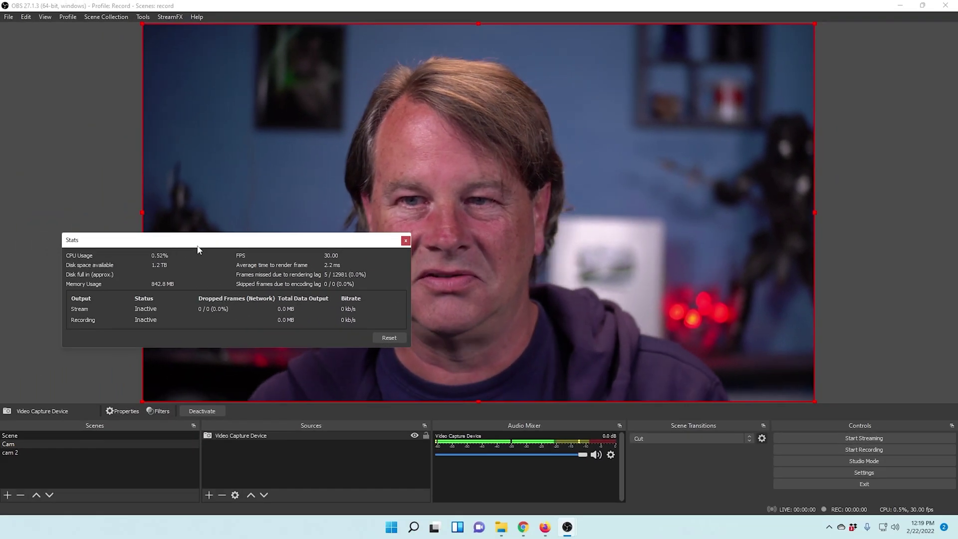